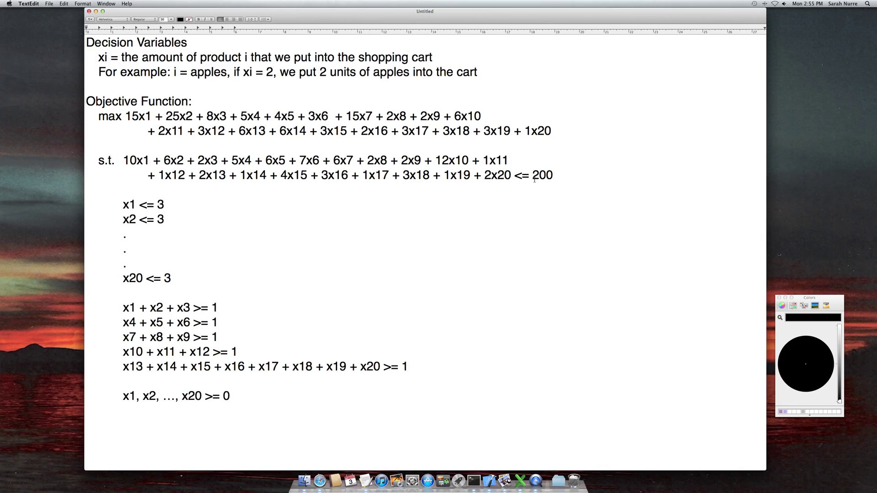
# Step: Switch to the SupermarketSweep.xlsx workbook in Excel and enter the heading "DECISION VARIABLES" in cell F1
pyautogui.hotkey('ctrl', 'Left')
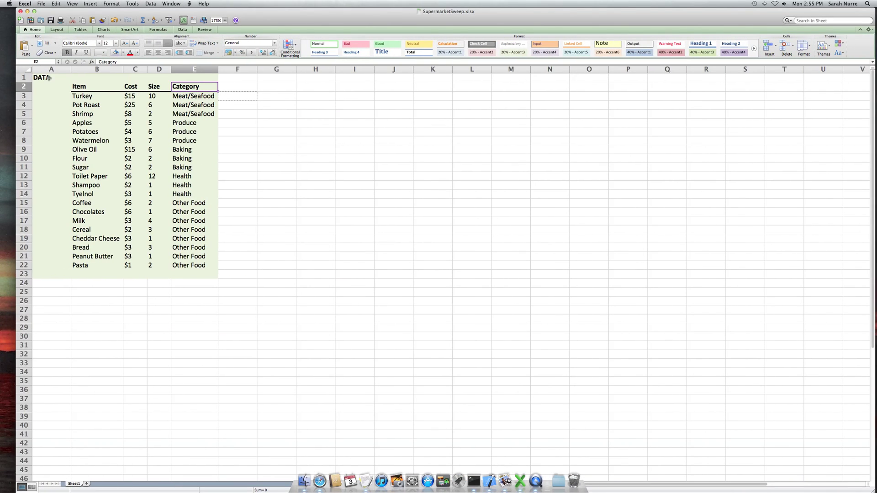
pyautogui.click(226, 87)
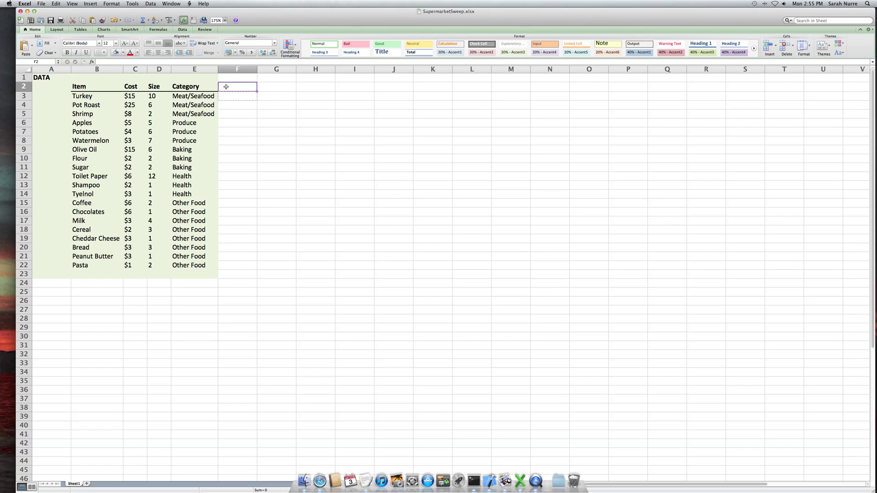
pyautogui.press('Escape')
pyautogui.press('Up')
pyautogui.write('DEC')
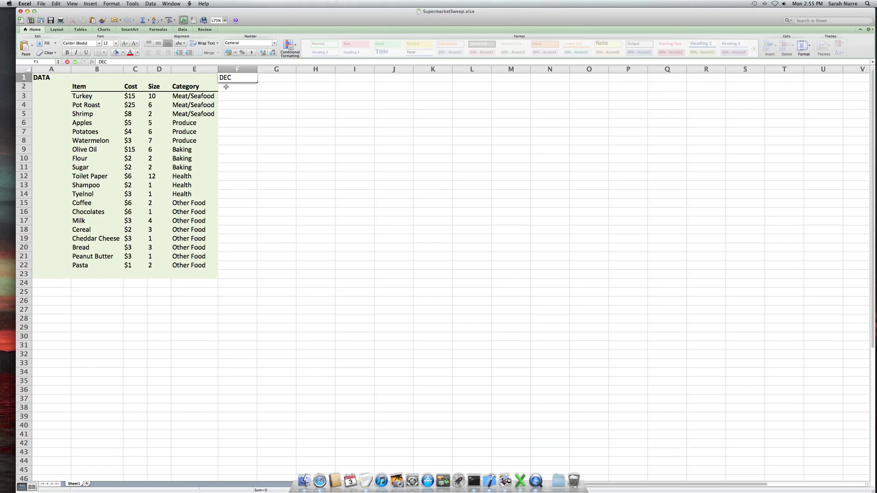
pyautogui.write('ISION VARIABLES')
pyautogui.press('Return')
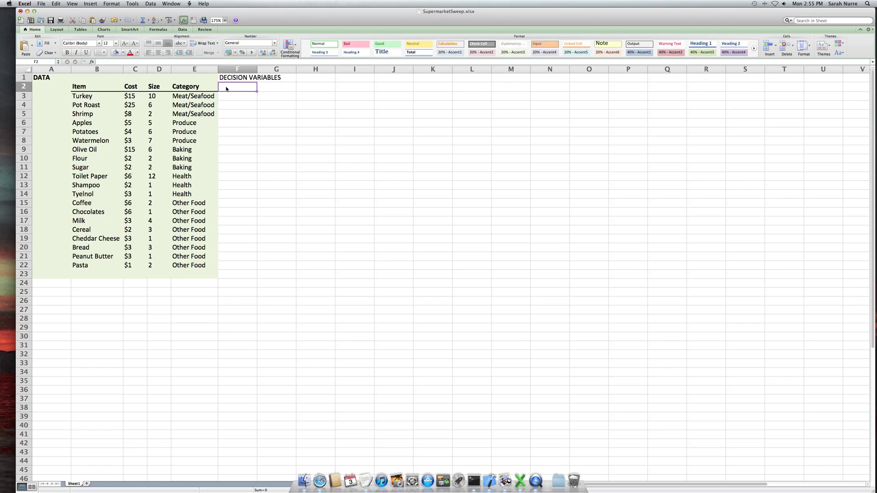
# Step: Label cell F2 with the text "xi = amount the of each item in the cart"
pyautogui.write('xi = amount')
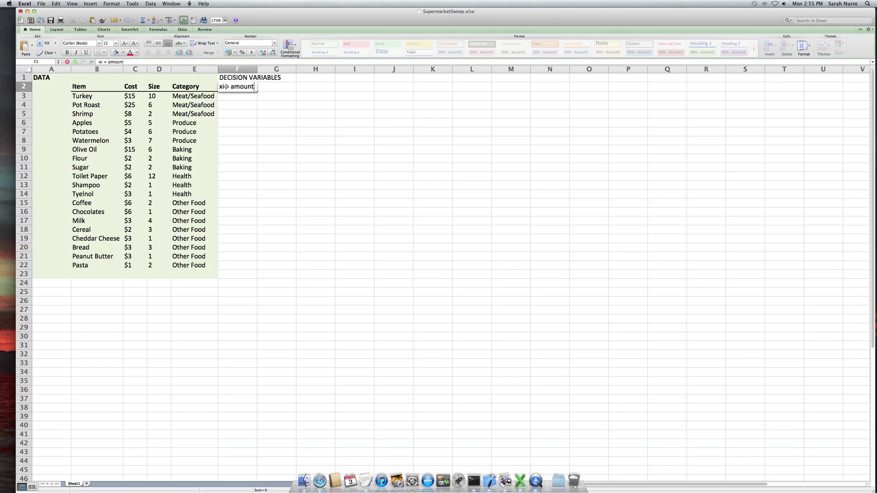
pyautogui.write(' the of each item')
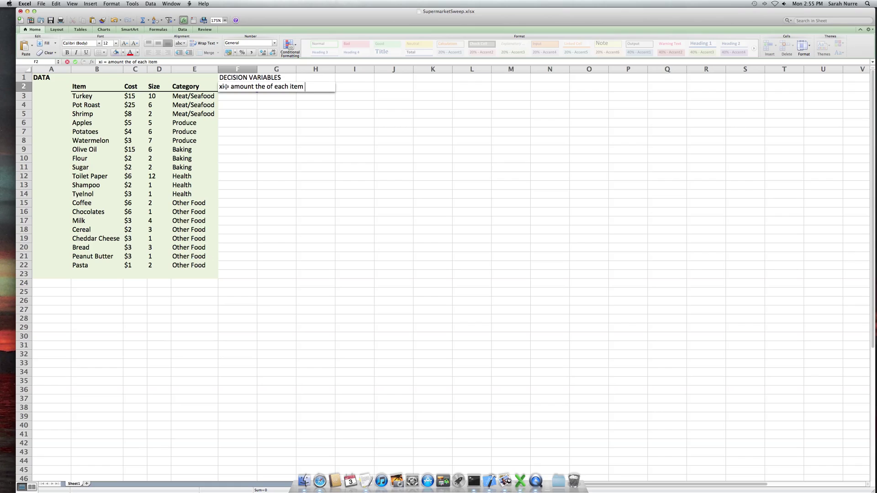
pyautogui.write(' in the cart')
pyautogui.press('Return')
# Step: Shade the decision variables range F1:F23 with a purple fill
pyautogui.press('Up')
pyautogui.press('Up')
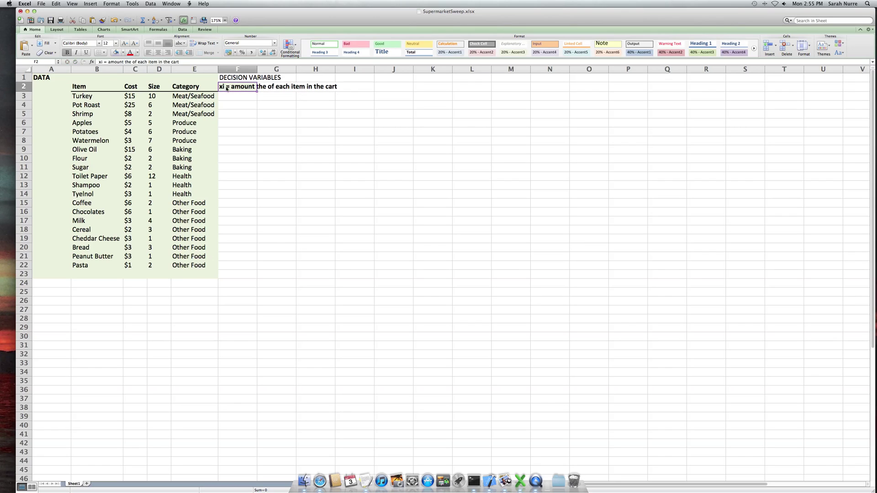
pyautogui.hotkey('shift', 'Down')
pyautogui.hotkey('shift', 'Down')
pyautogui.hotkey('shift', 'Down')
pyautogui.hotkey('shift', 'Down')
pyautogui.hotkey('shift', 'Down')
pyautogui.hotkey('shift', 'Down')
pyautogui.hotkey('shift', 'Down')
pyautogui.hotkey('shift', 'Down')
pyautogui.hotkey('shift', 'Down')
pyautogui.hotkey('shift', 'Down')
pyautogui.hotkey('shift', 'Down')
pyautogui.hotkey('shift', 'Down')
pyautogui.hotkey('shift', 'Down')
pyautogui.hotkey('shift', 'Down')
pyautogui.hotkey('shift', 'Down')
pyautogui.hotkey('shift', 'Down')
pyautogui.hotkey('shift', 'Down')
pyautogui.hotkey('shift', 'Down')
pyautogui.hotkey('shift', 'Down')
pyautogui.hotkey('shift', 'Down')
pyautogui.hotkey('shift', 'Down')
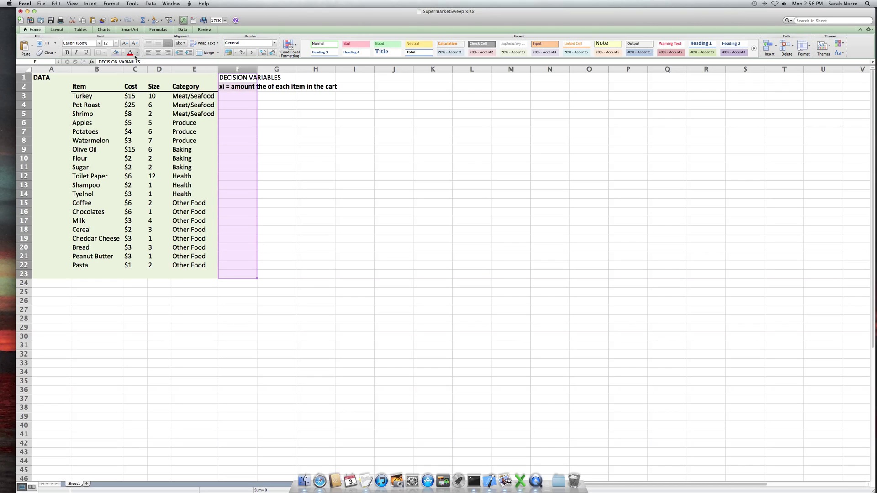
pyautogui.click(116, 53)
pyautogui.click(245, 97)
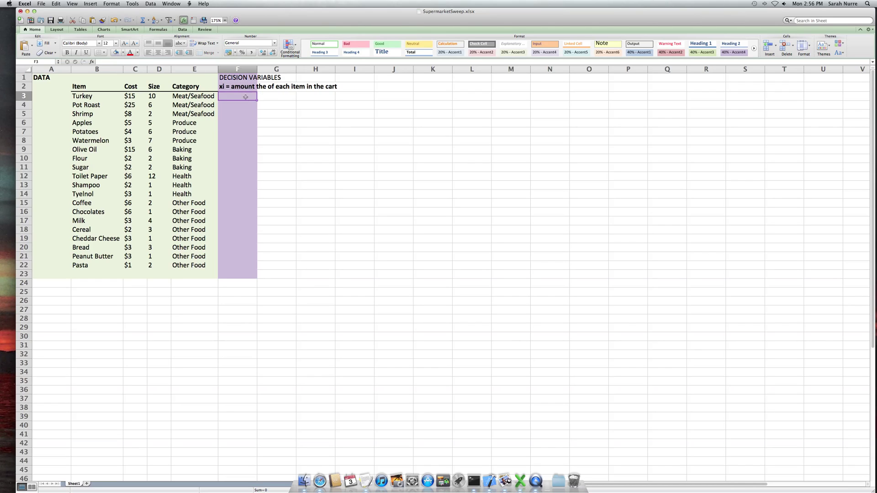
# Step: Add a bottom border to the variable label in F2, matching the data table's header row
pyautogui.click(227, 87)
pyautogui.click(84, 53)
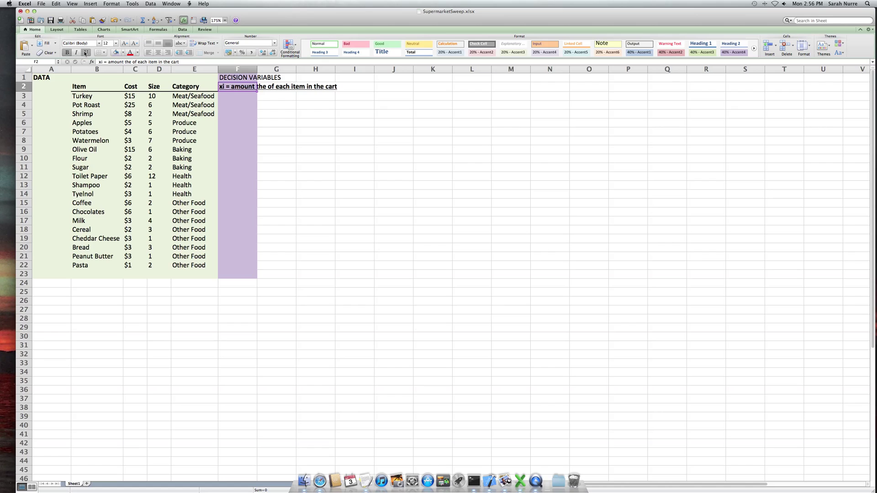
pyautogui.click(85, 53)
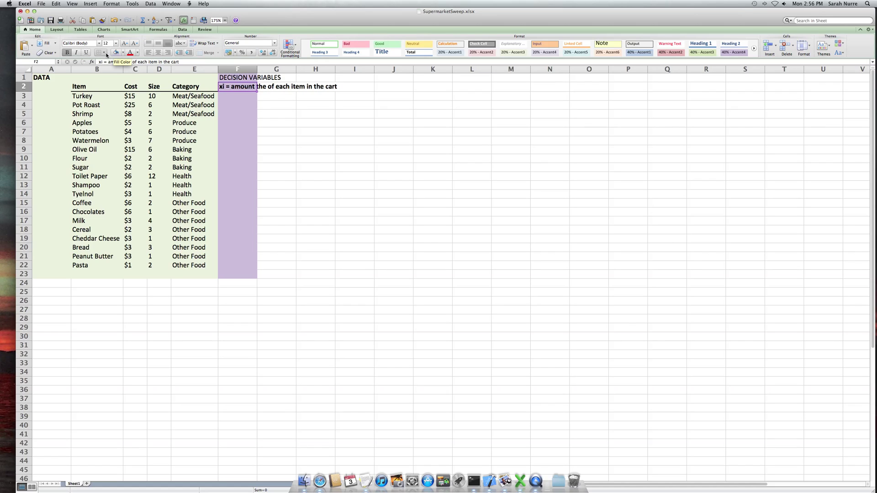
pyautogui.click(103, 53)
pyautogui.click(132, 193)
pyautogui.click(230, 104)
pyautogui.click(223, 94)
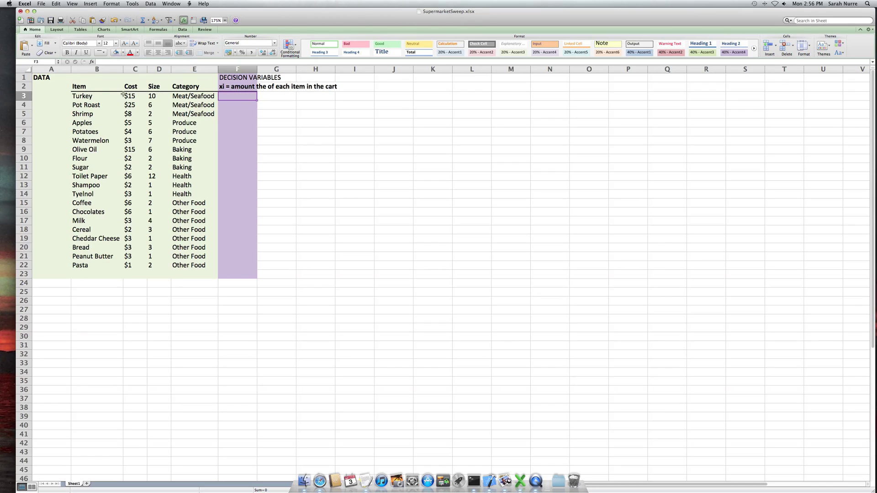
# Step: Auto-fit the width of column F to its longest text
pyautogui.click(237, 206)
pyautogui.click(69, 205)
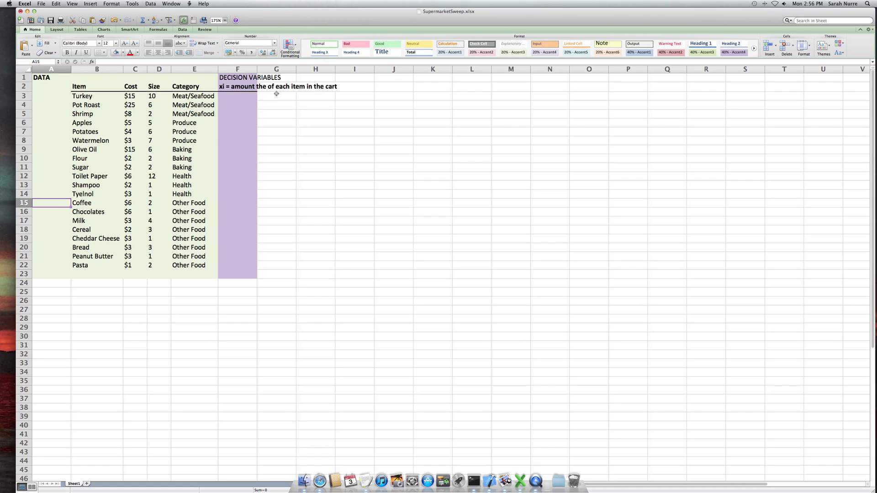
pyautogui.doubleClick(257, 69)
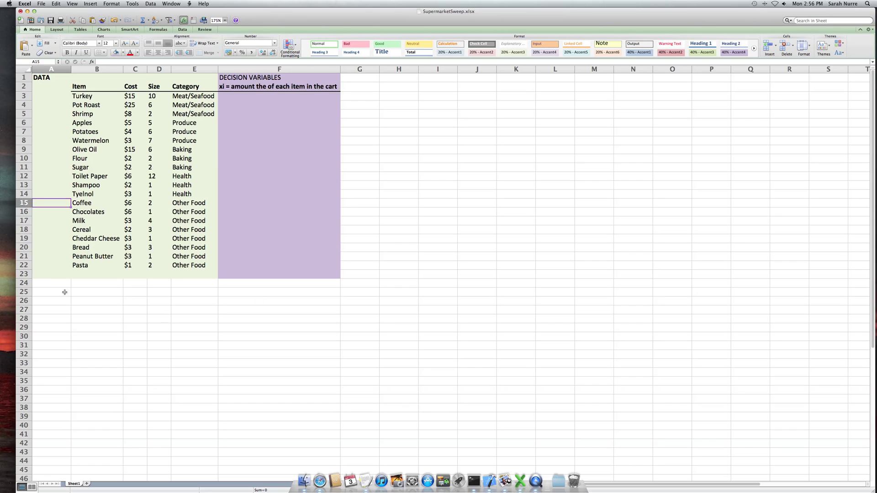
# Step: Enter the heading "OBJECTIVE FUNCTION" in cell A24 and make it bold
pyautogui.click(49, 284)
pyautogui.write('OBJEC')
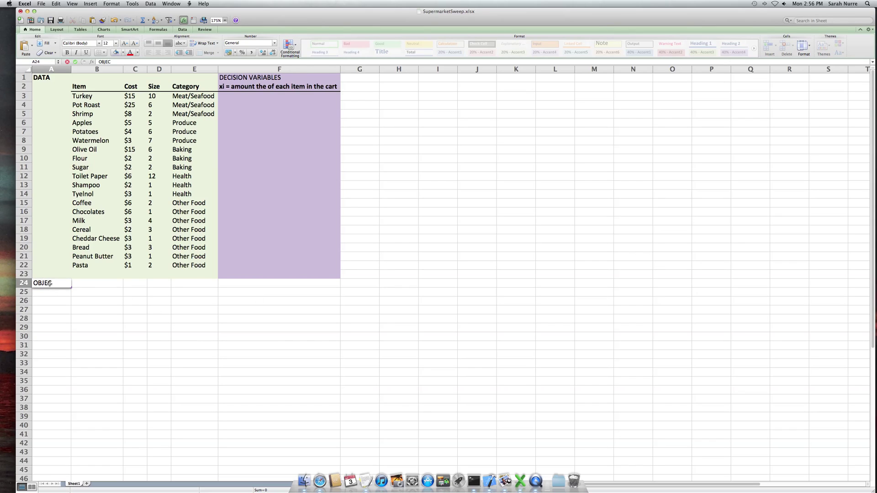
pyautogui.write('TIVE FUNCTION')
pyautogui.click(49, 284)
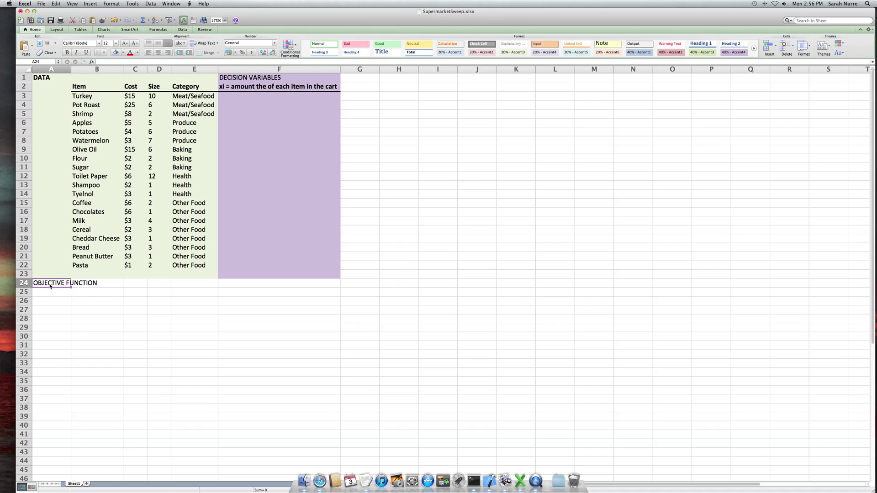
pyautogui.press('super+b')
# Step: Check the objective function in the TextEdit formulation, and compute it in Excel cell B25 with =sumproduct(C3:C22,F3:F22)
pyautogui.press('Right')
pyautogui.press('Down')
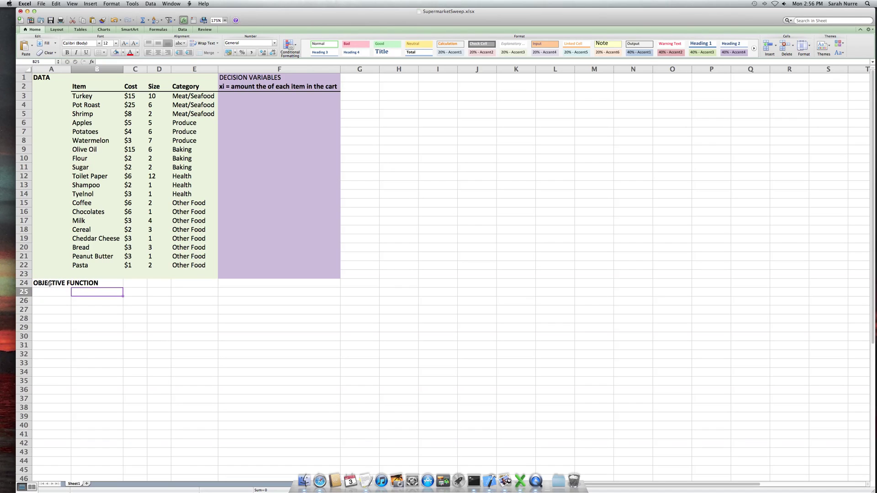
pyautogui.hotkey('ctrl', 'Right')
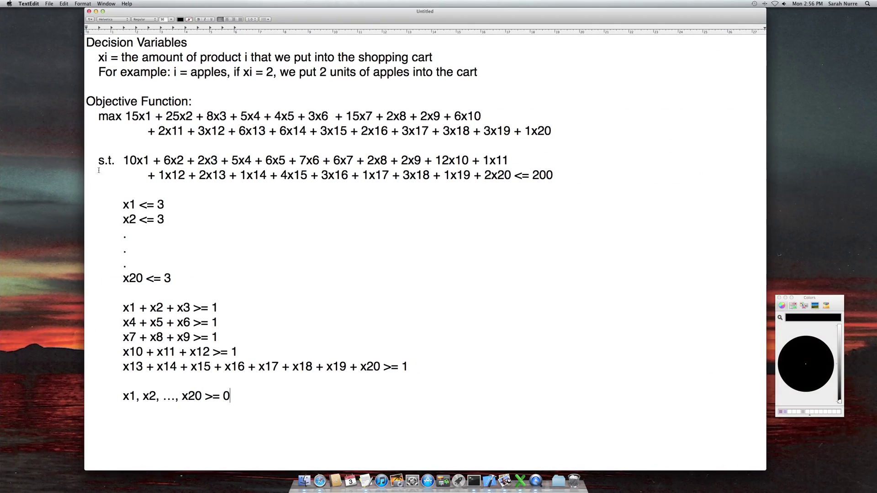
pyautogui.moveTo(552, 132); pyautogui.dragTo(126, 116)
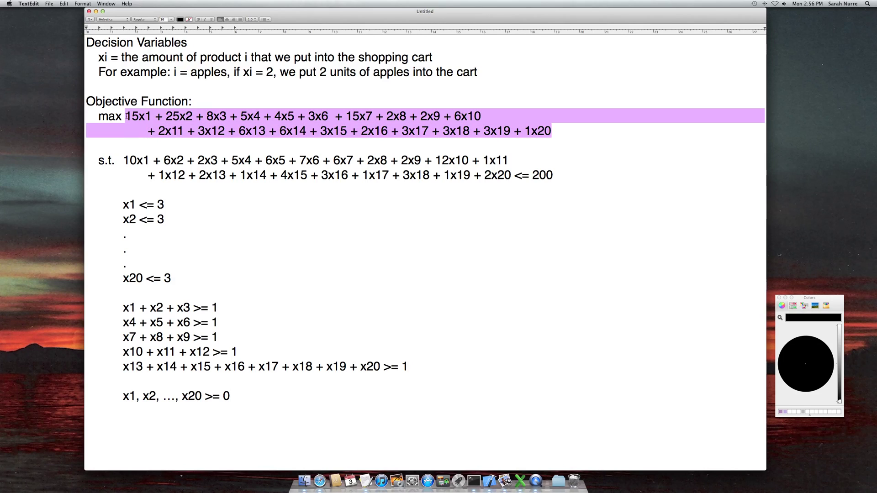
pyautogui.click(104, 117)
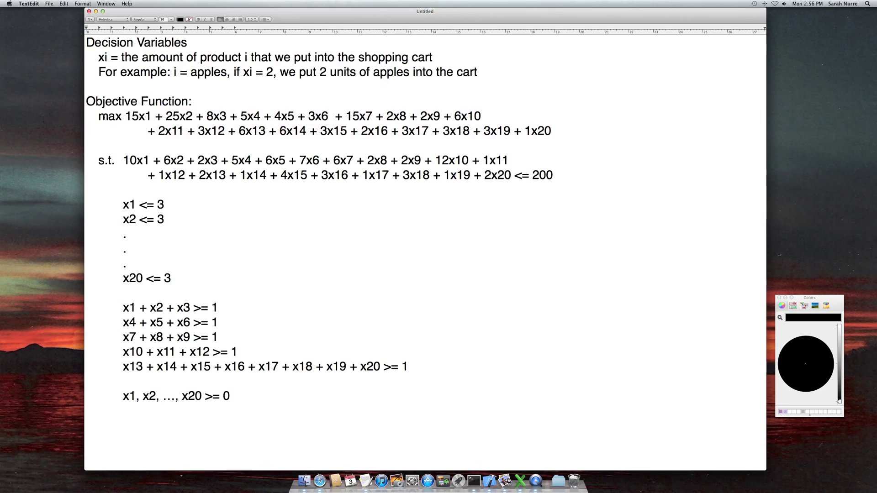
pyautogui.hotkey('ctrl', 'Right')
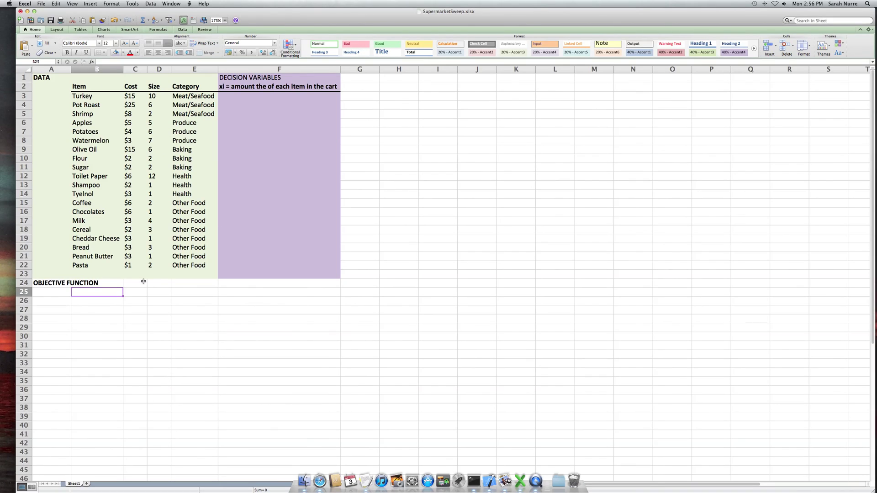
pyautogui.write('=sumpr')
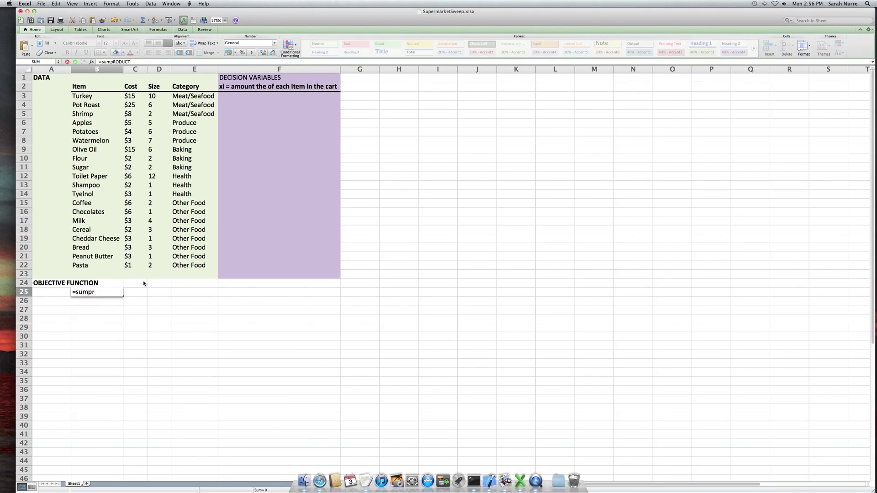
pyautogui.write('oduct(')
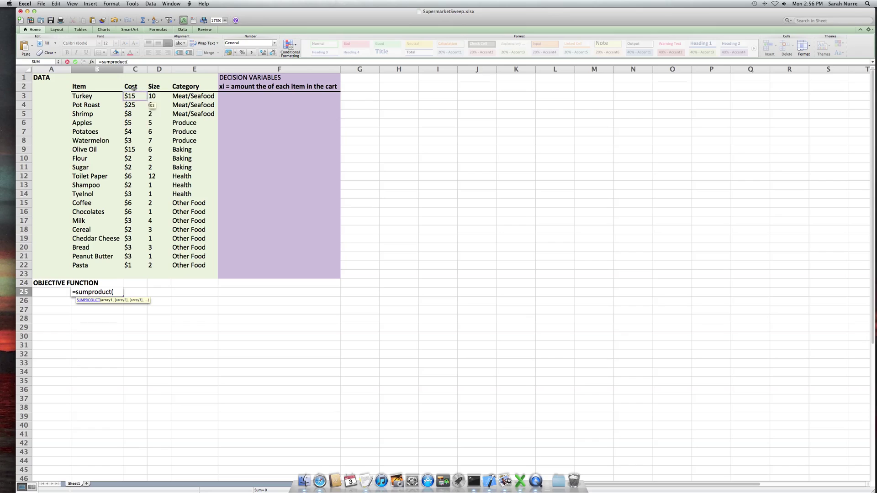
pyautogui.moveTo(130, 94); pyautogui.dragTo(127, 268)
pyautogui.write(',')
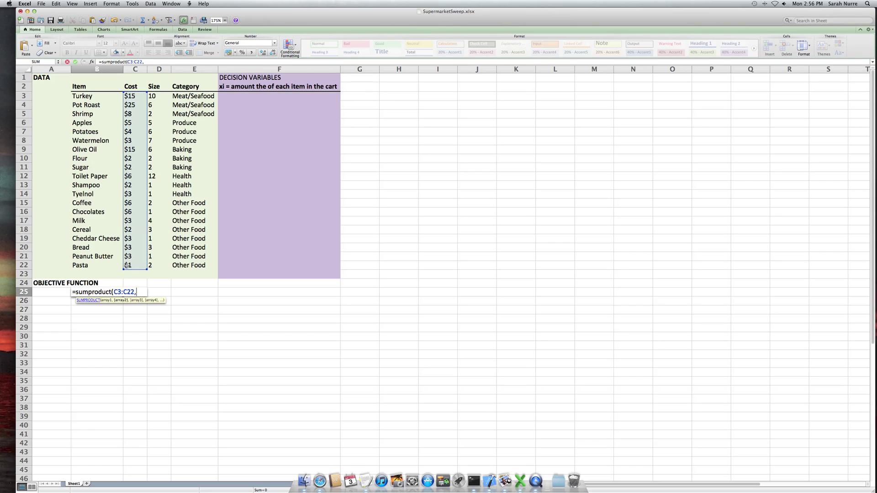
pyautogui.moveTo(226, 97); pyautogui.dragTo(233, 265)
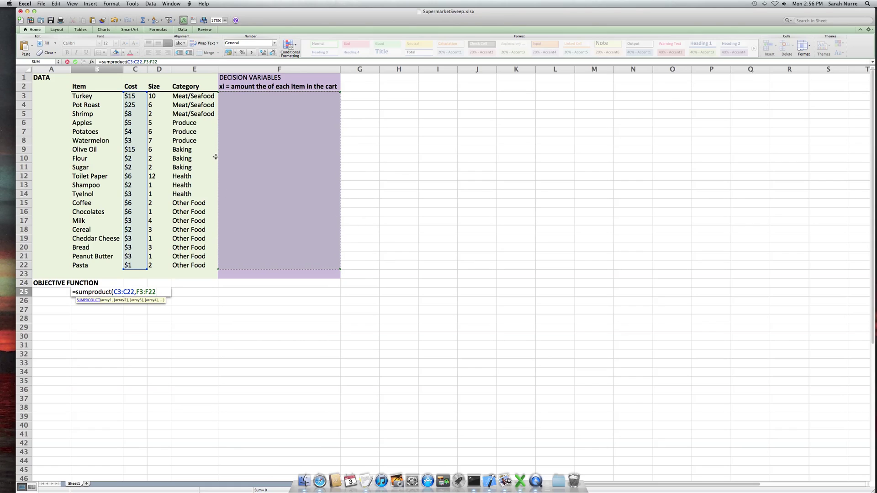
pyautogui.write(')')
pyautogui.press('Return')
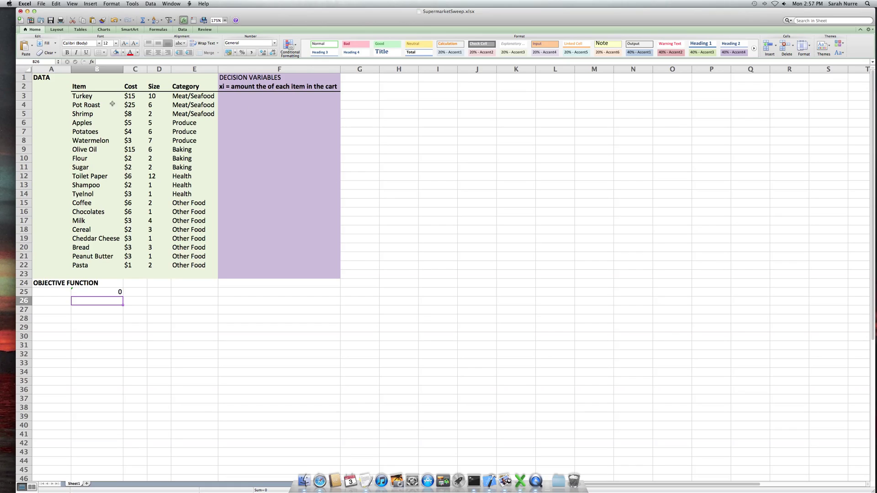
# Step: Shade the objective function section A24:F26 with a light blue fill
pyautogui.click(127, 104)
pyautogui.click(243, 104)
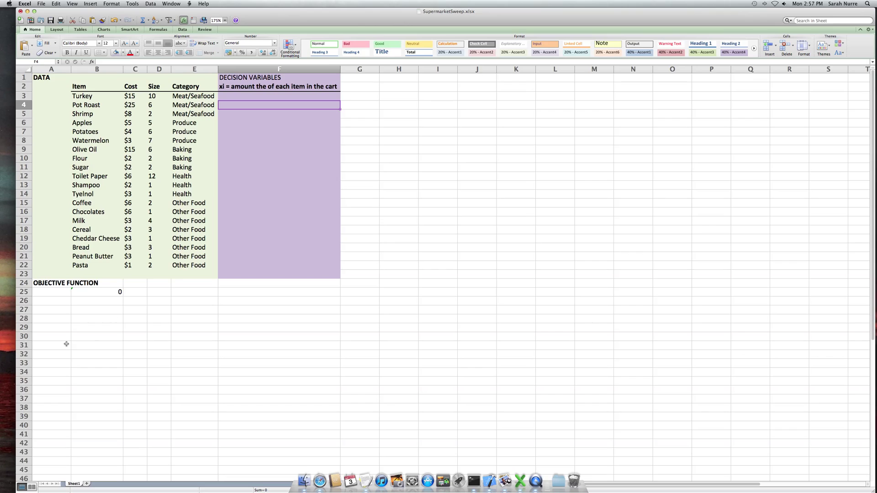
pyautogui.moveTo(48, 284); pyautogui.dragTo(286, 299)
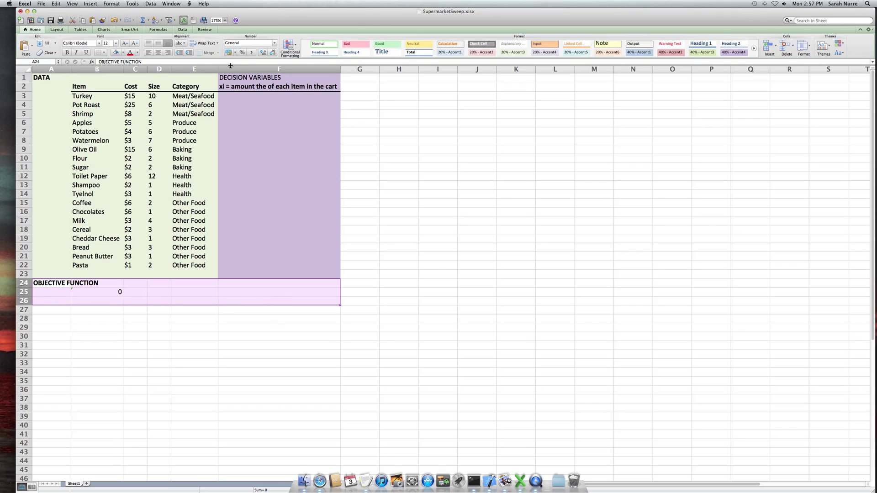
pyautogui.click(122, 53)
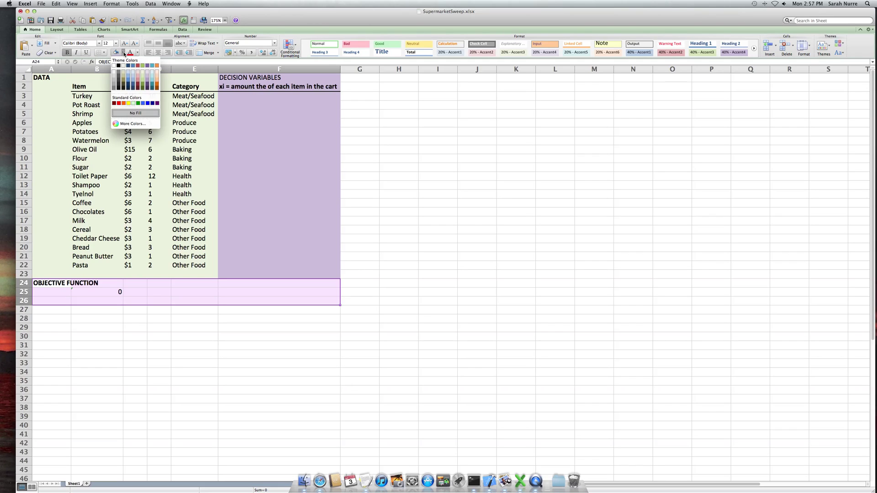
pyautogui.click(131, 74)
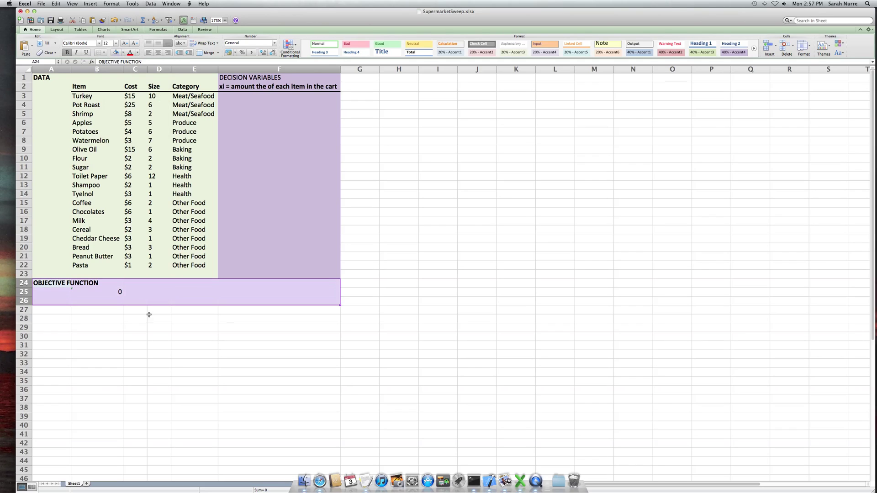
pyautogui.click(55, 312)
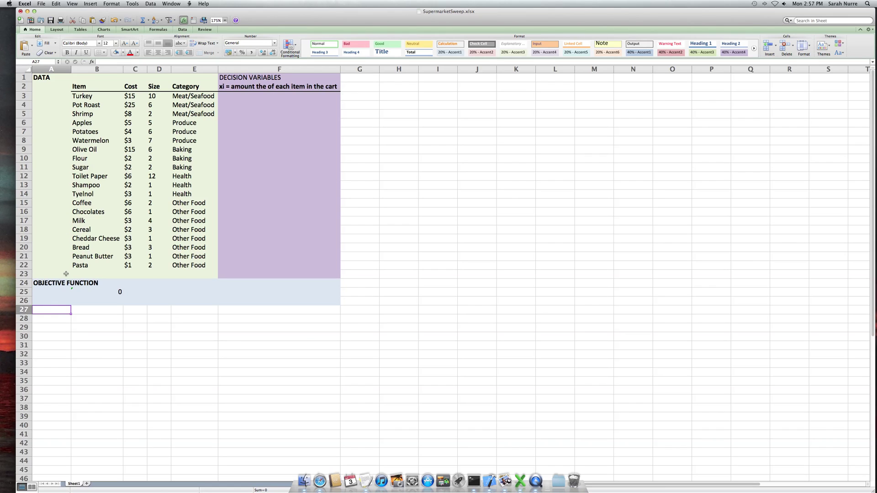
# Step: Switch to the TextEdit formulation and examine the first constraint, highlighting the expression before <= 200
pyautogui.hotkey('ctrl', 'Right')
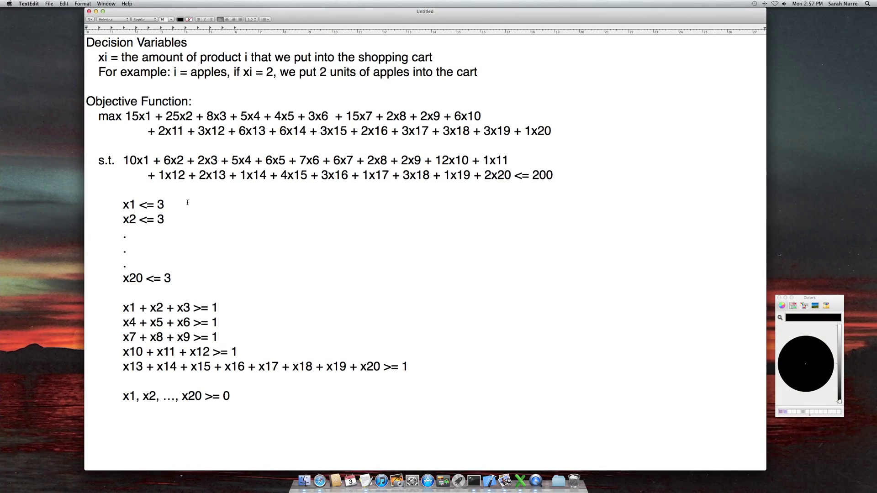
pyautogui.moveTo(123, 160); pyautogui.dragTo(571, 174)
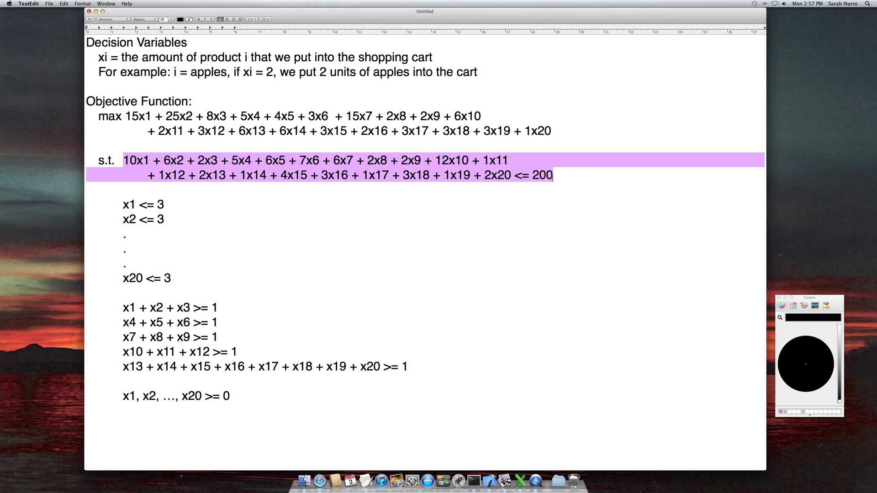
pyautogui.click(552, 177)
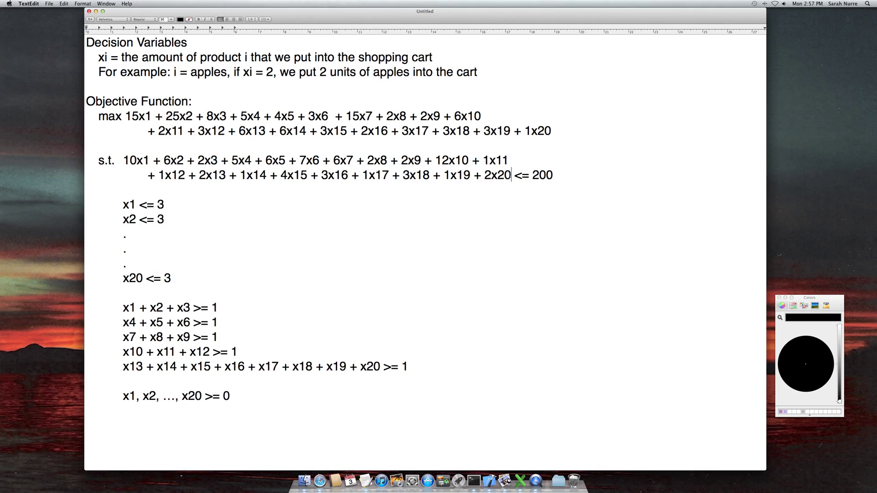
pyautogui.moveTo(512, 176); pyautogui.dragTo(125, 160)
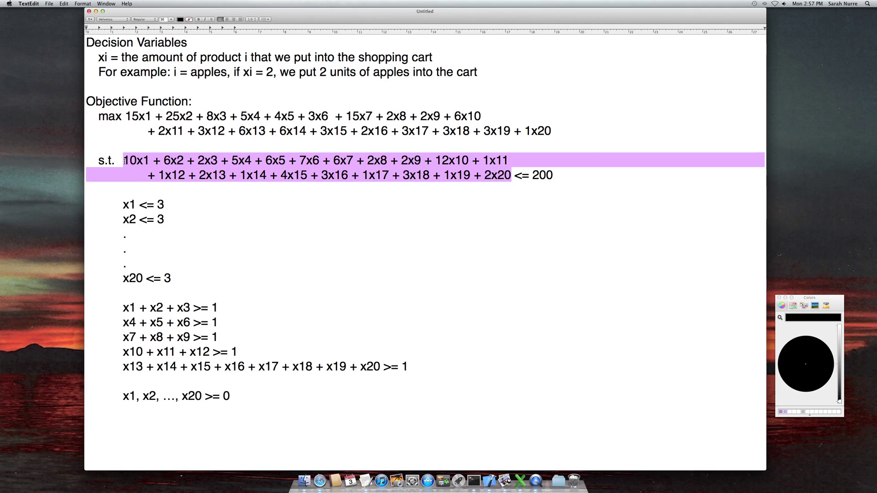
# Step: Switch back to the Excel worksheet and enter the bold heading "CONSTRAINT 1" in cell A27
pyautogui.click(514, 176)
pyautogui.hotkey('ctrl', 'Left')
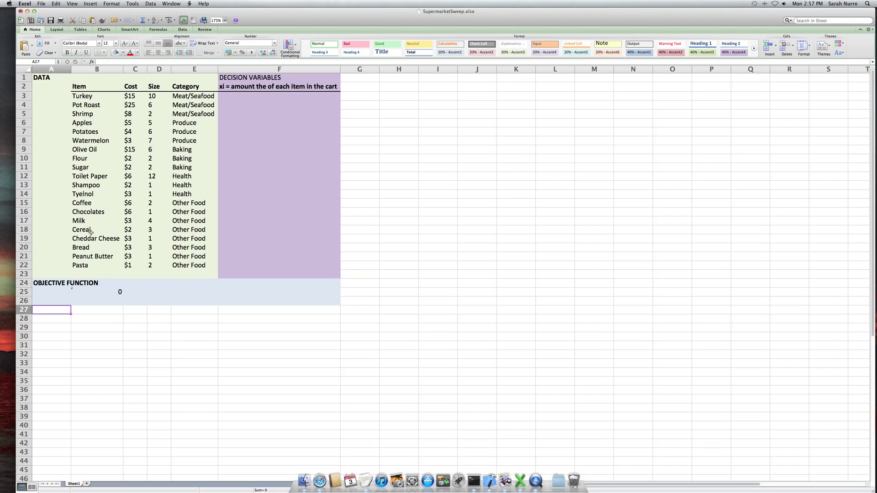
pyautogui.press('super+b')
pyautogui.write('CONSTRAINT 1')
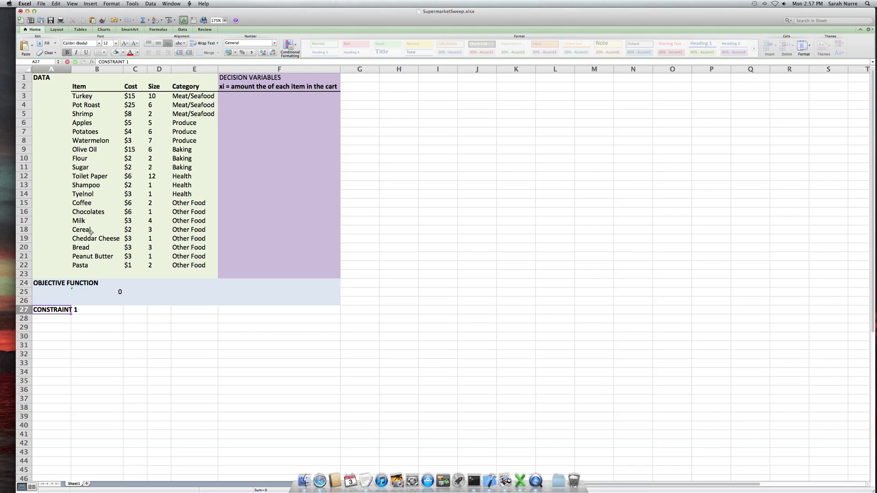
pyautogui.press('Return')
# Step: Compute the total size of the cart in cell B28 with =SUMPRODUCT(D3:D22,F3:F22)
pyautogui.press('Tab')
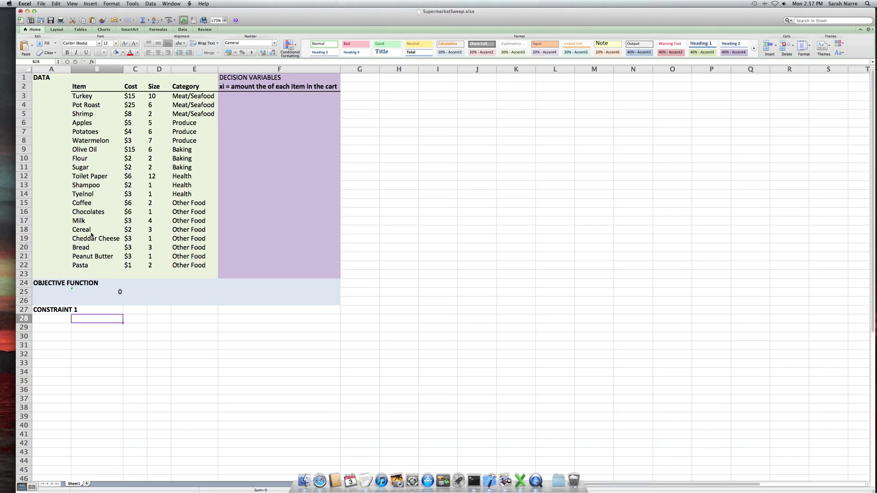
pyautogui.write('=SUM')
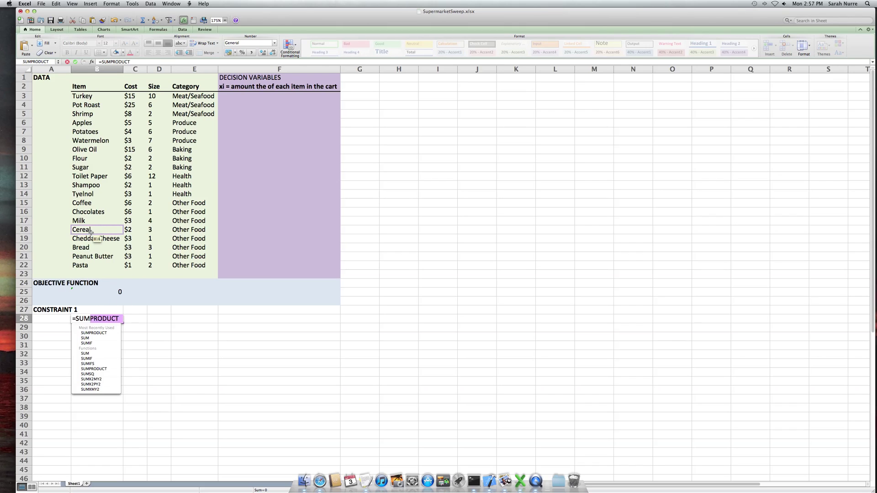
pyautogui.write('PRODUCT(')
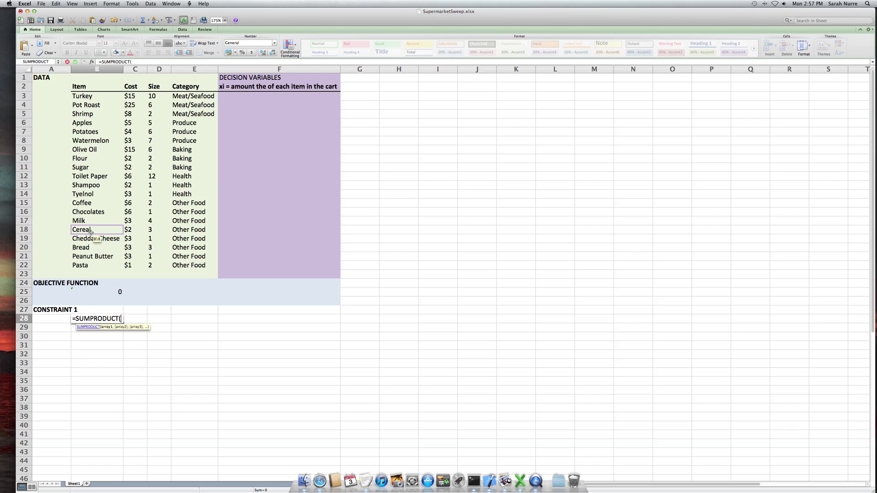
pyautogui.moveTo(157, 96); pyautogui.dragTo(158, 267)
pyautogui.write(',')
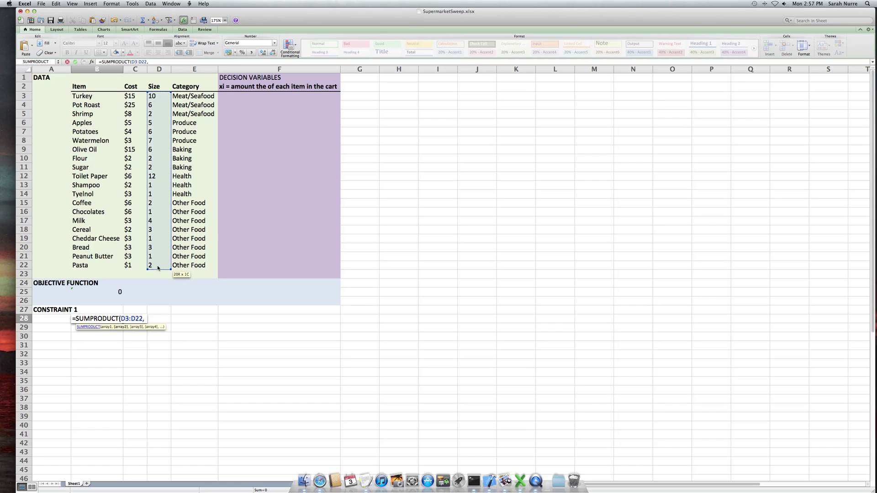
pyautogui.moveTo(228, 97); pyautogui.dragTo(232, 267)
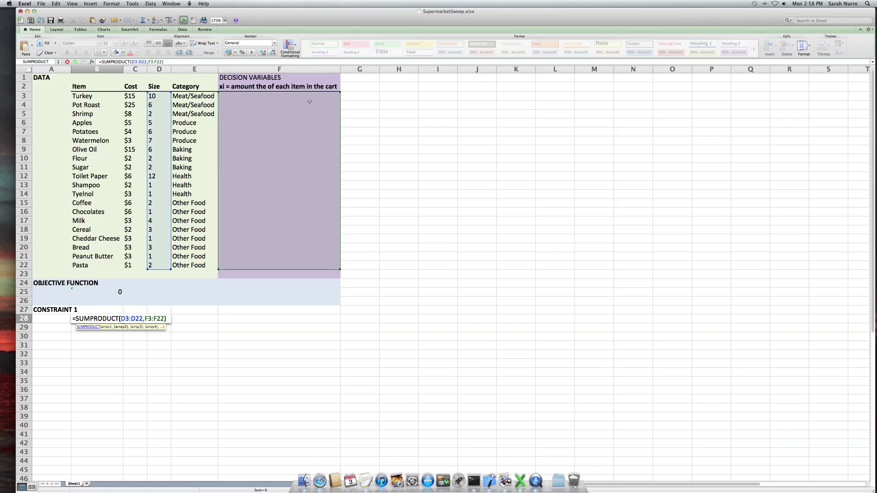
pyautogui.write(')')
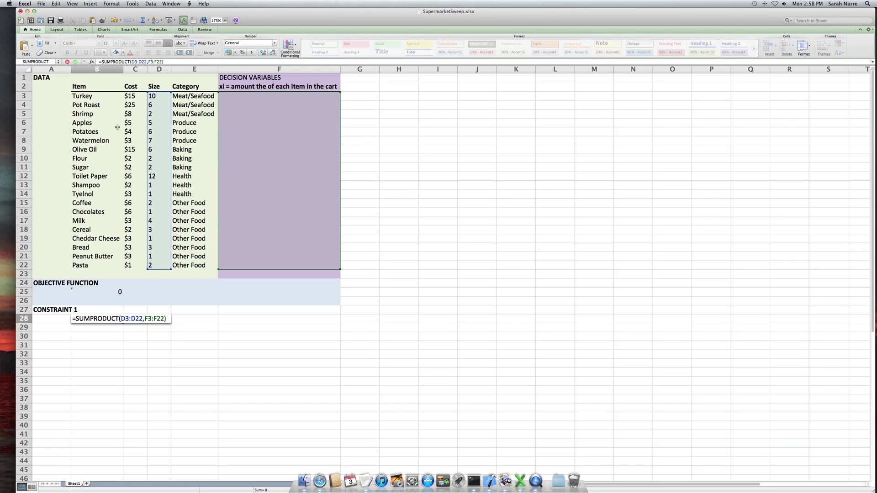
pyautogui.press('Return')
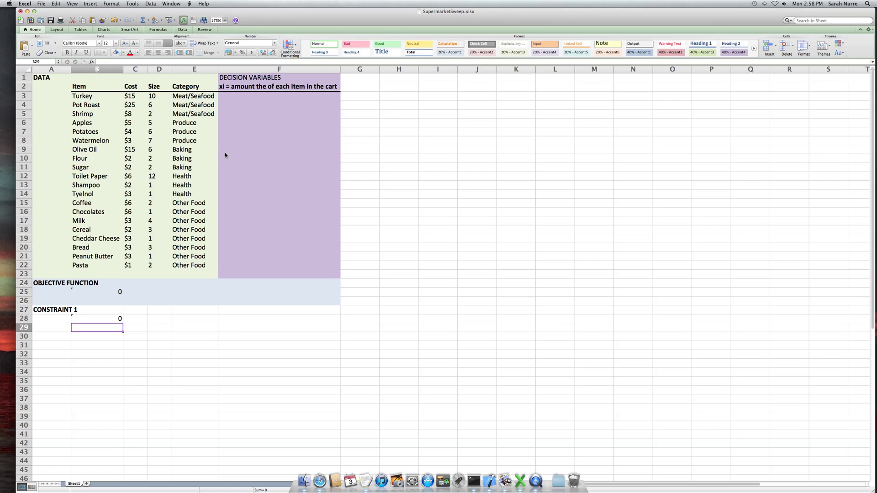
# Step: Enter the size limit 200 in cell C28, beside the constraint 1 formula
pyautogui.press('Tab')
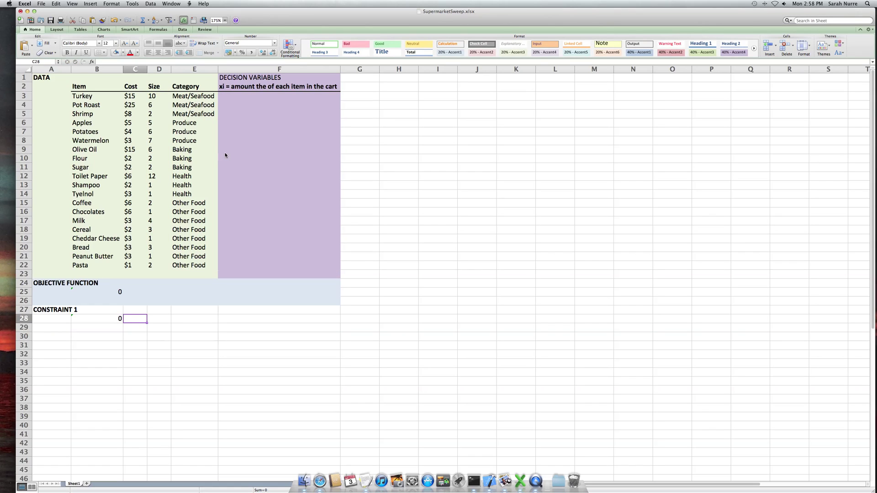
pyautogui.write('200')
pyautogui.press('Return')
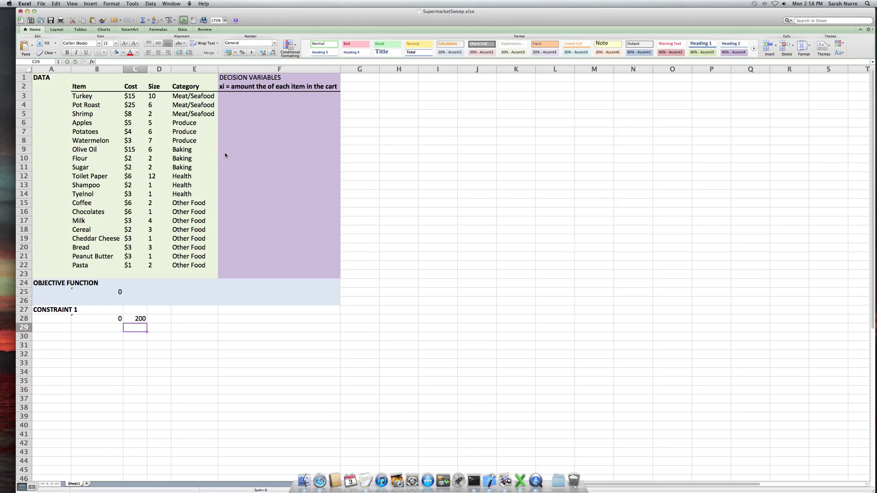
pyautogui.press('Up')
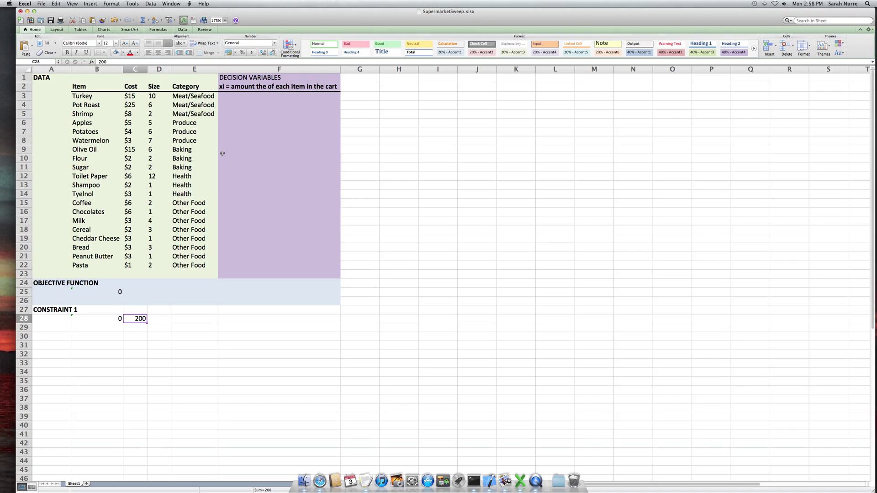
pyautogui.press('Right')
pyautogui.press('Left')
pyautogui.press('Down')
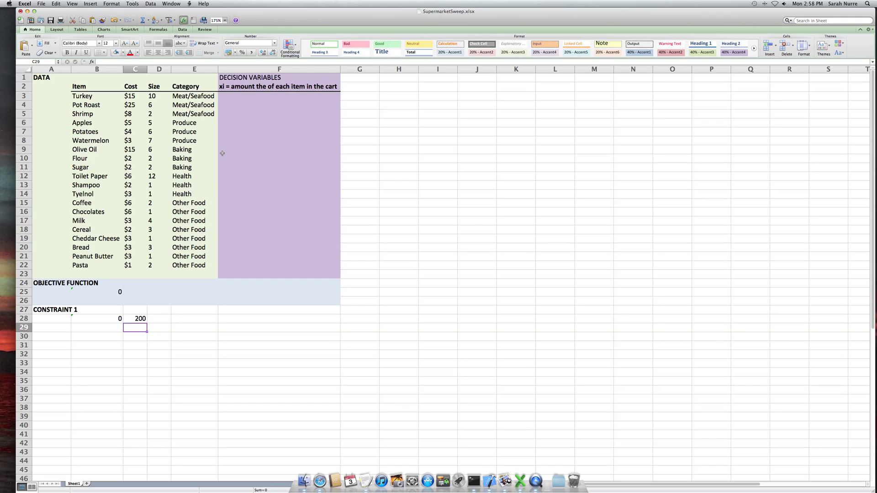
# Step: Enter the heading "CONSTRAINT SET 2" in cell A30 and make it bold
pyautogui.press('Down')
pyautogui.press('Left')
pyautogui.press('Left')
pyautogui.write('CONSTRA')
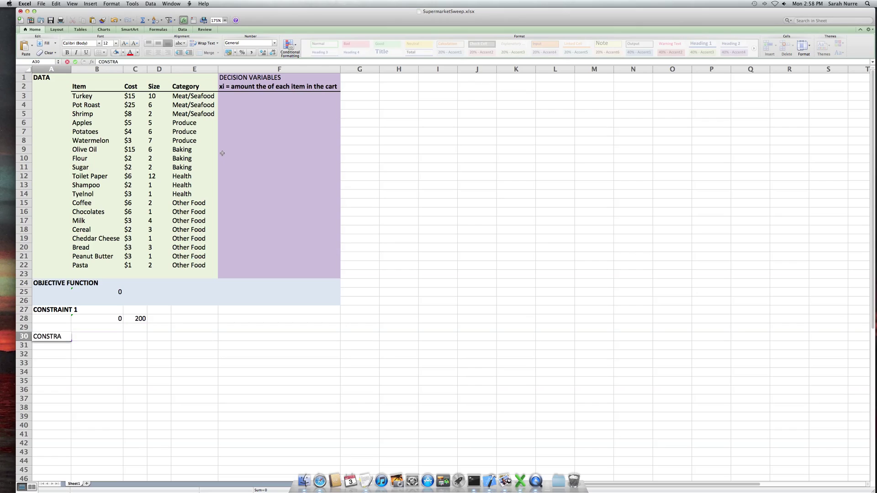
pyautogui.write('INT SET 1')
pyautogui.press('Return')
pyautogui.press('Up')
pyautogui.press('super+b')
# Step: Check the x1 to x20 upper-limit constraints in the TextEdit formulation, and enter their limit of 3 in Excel cell C31
pyautogui.hotkey('ctrl', 'Right')
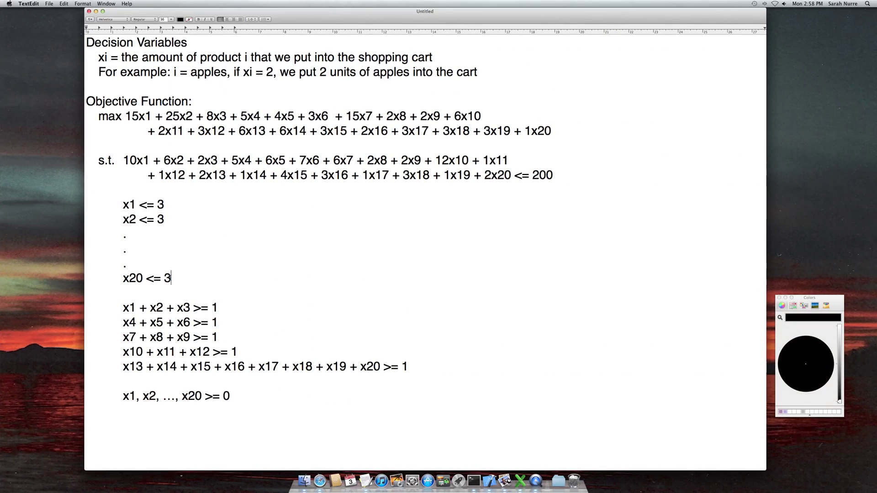
pyautogui.moveTo(171, 278); pyautogui.dragTo(100, 208)
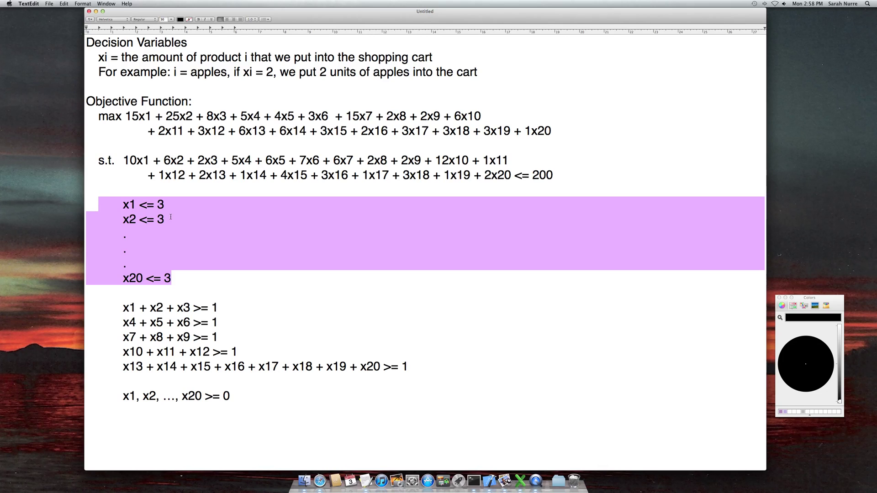
pyautogui.hotkey('ctrl', 'Left')
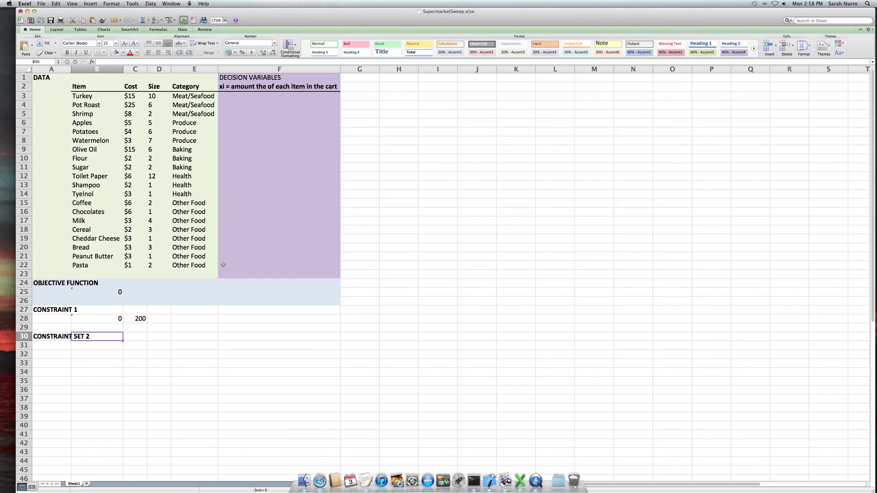
pyautogui.press('Down')
pyautogui.press('Right')
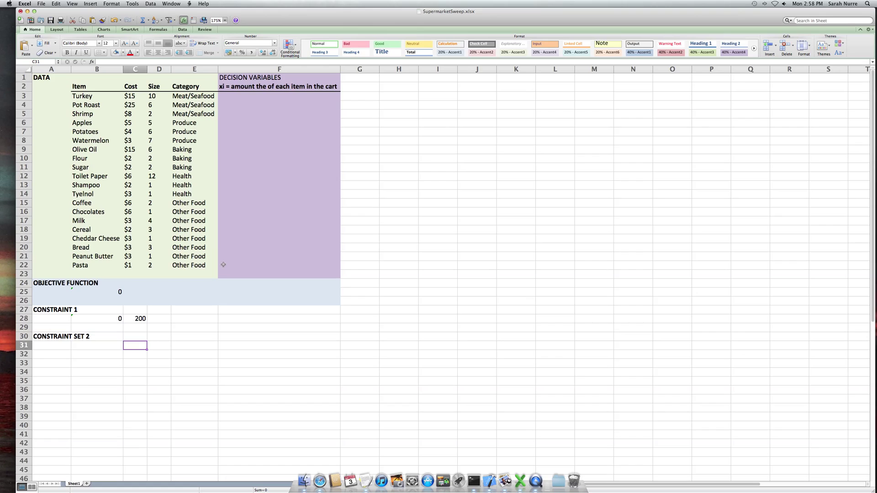
pyautogui.write('3')
pyautogui.press('Return')
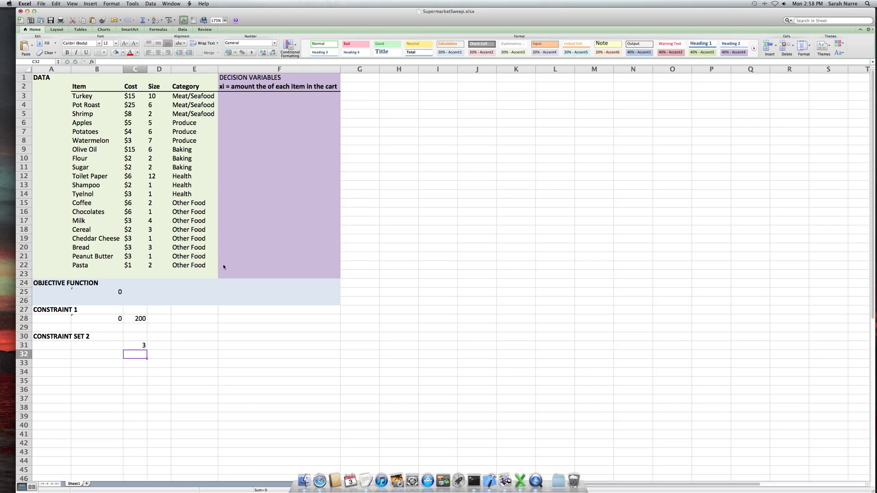
# Step: Try a limit of 5 in cell C31, and set it back to 3
pyautogui.press('Up')
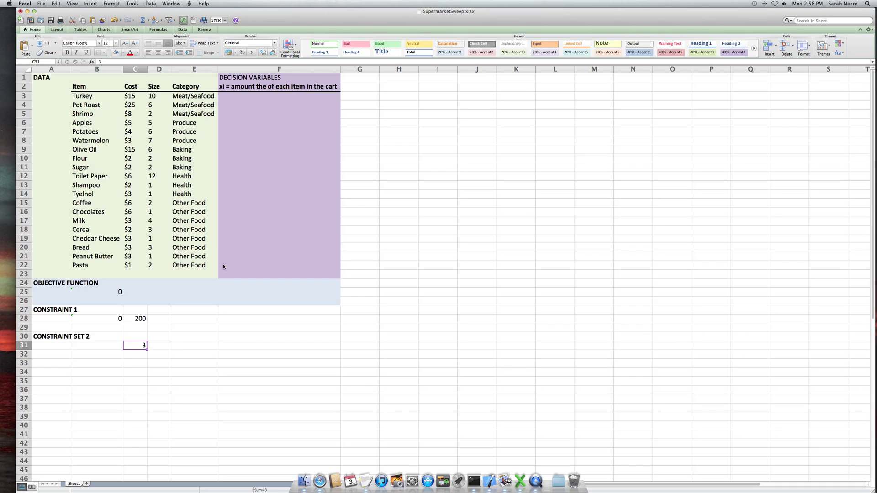
pyautogui.write('5')
pyautogui.press('Right')
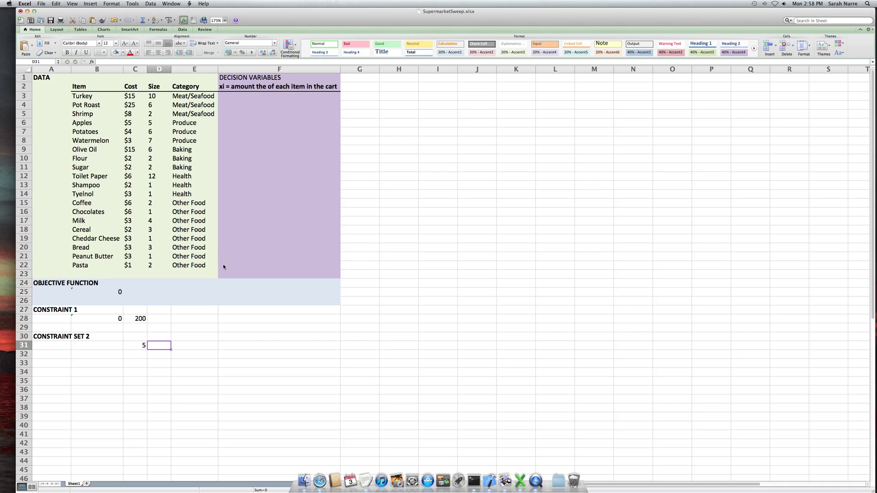
pyautogui.press('Left')
pyautogui.write('3')
pyautogui.press('Return')
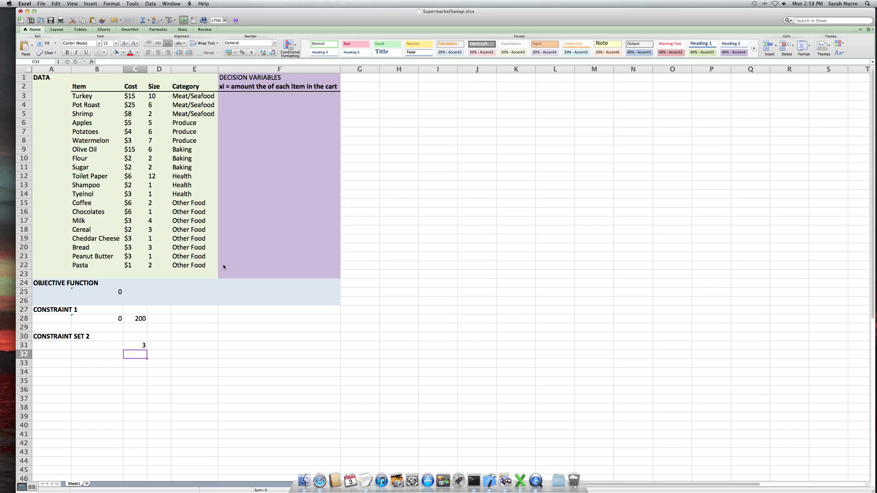
# Step: Enter the heading "CONSTRAINT SET 3" in cell A33 and make it bold
pyautogui.press('Down')
pyautogui.press('Left')
pyautogui.press('Left')
pyautogui.write('CONSTRAINT')
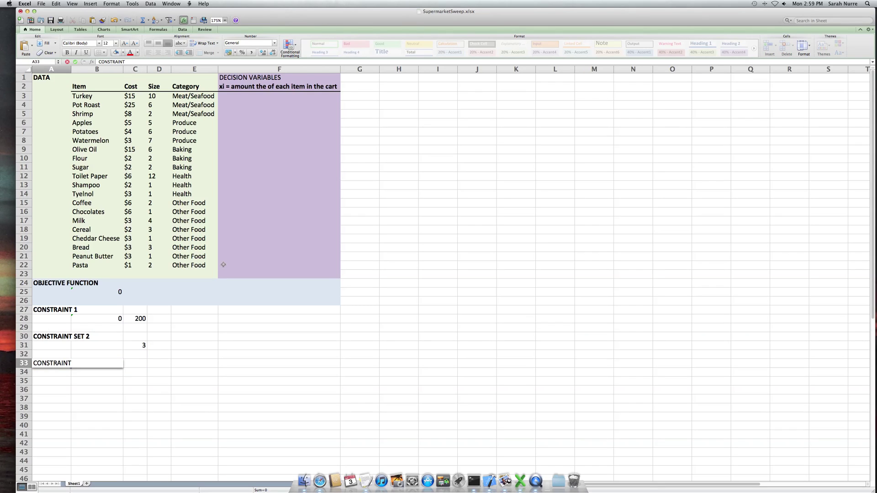
pyautogui.write(' SET 3')
pyautogui.press('Return')
pyautogui.press('Up')
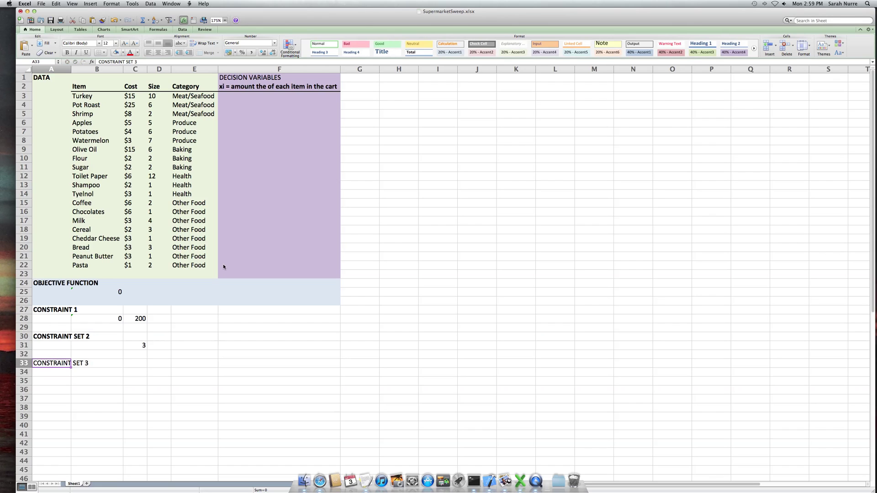
pyautogui.press('super+b')
# Step: Examine the >= 1 category constraints in the TextEdit formulation and match x1, x2 and x3 to Excel cells F3:F5
pyautogui.hotkey('ctrl', 'Right')
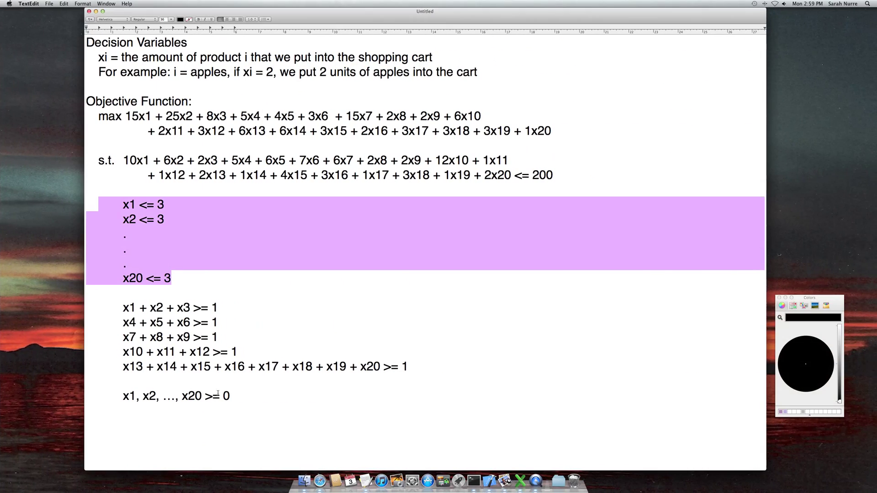
pyautogui.moveTo(409, 366); pyautogui.dragTo(91, 305)
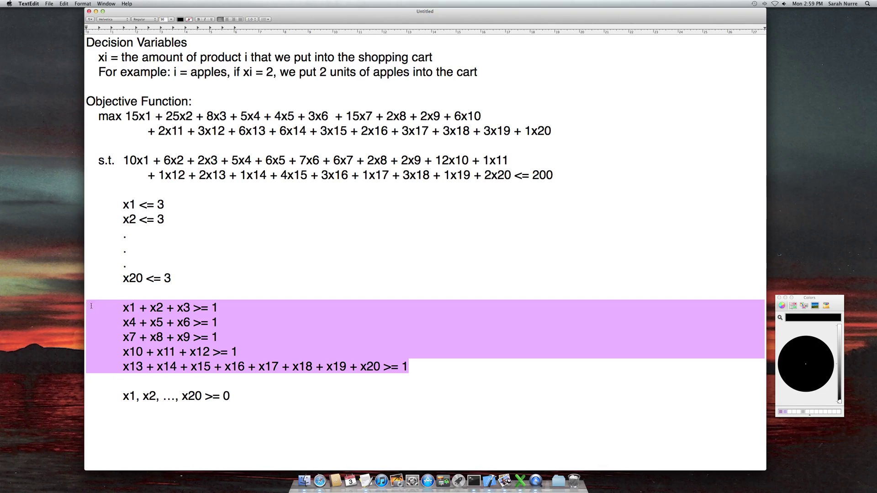
pyautogui.click(139, 324)
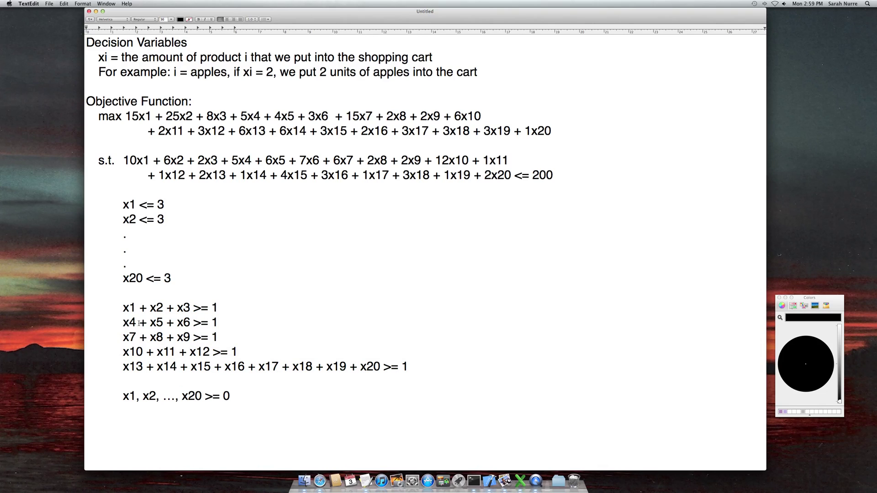
pyautogui.hotkey('ctrl', 'Left')
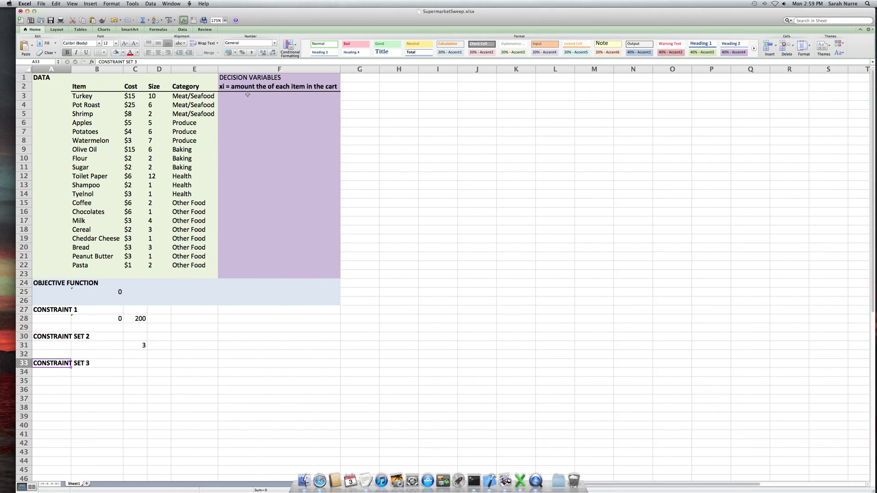
pyautogui.click(230, 95)
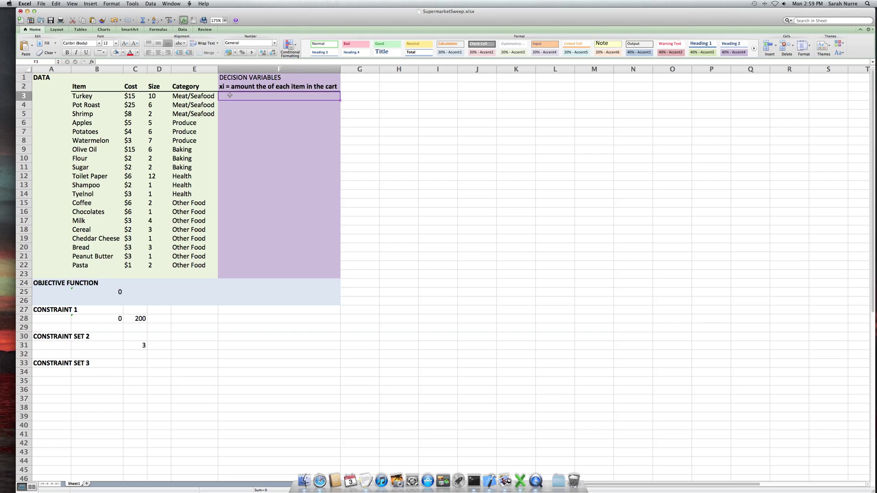
pyautogui.hotkey('ctrl', 'Right')
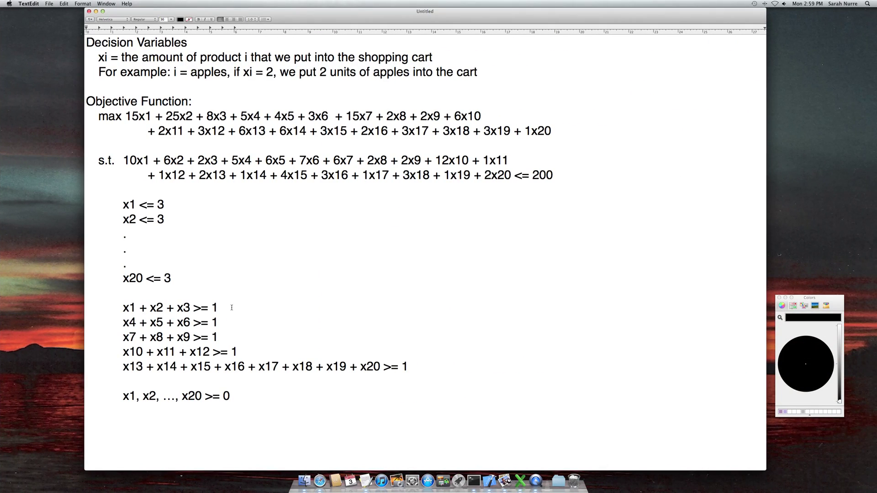
pyautogui.hotkey('ctrl', 'Left')
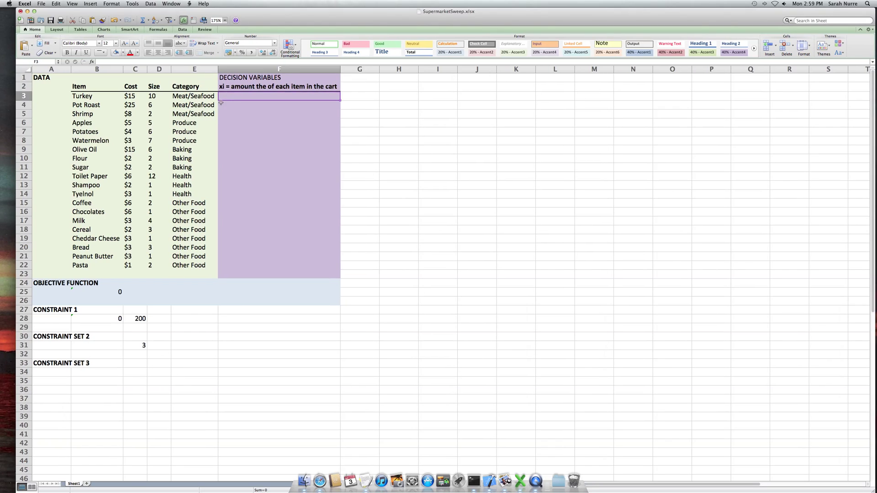
pyautogui.click(221, 103)
pyautogui.click(224, 116)
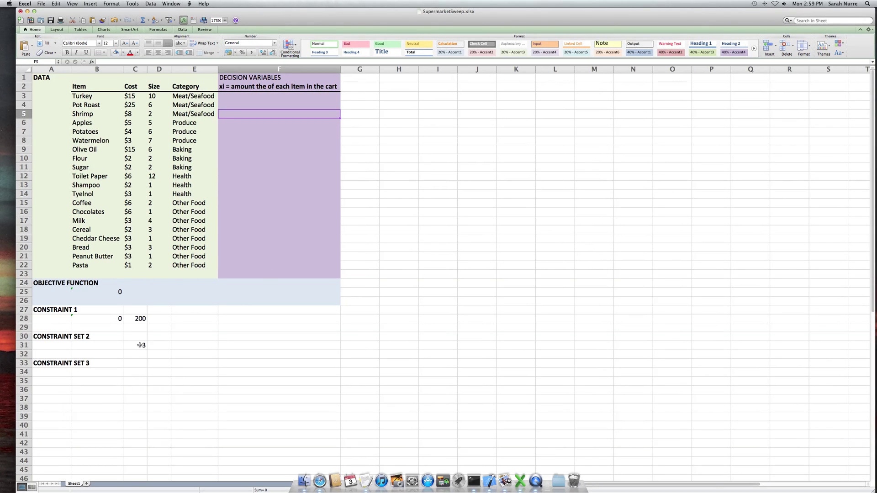
# Step: Copy the category entries in E3:E22 and paste only their values starting at cell B34 under CONSTRAINT SET 3
pyautogui.moveTo(188, 95); pyautogui.dragTo(196, 263)
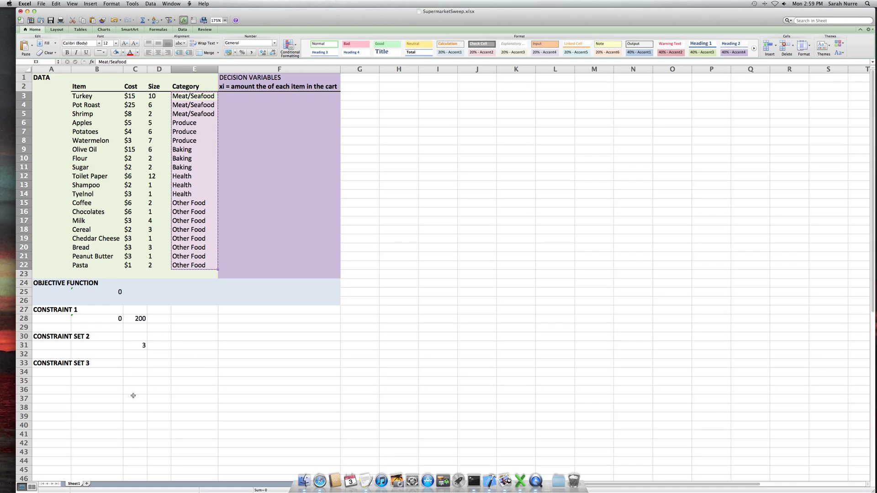
pyautogui.click(96, 375)
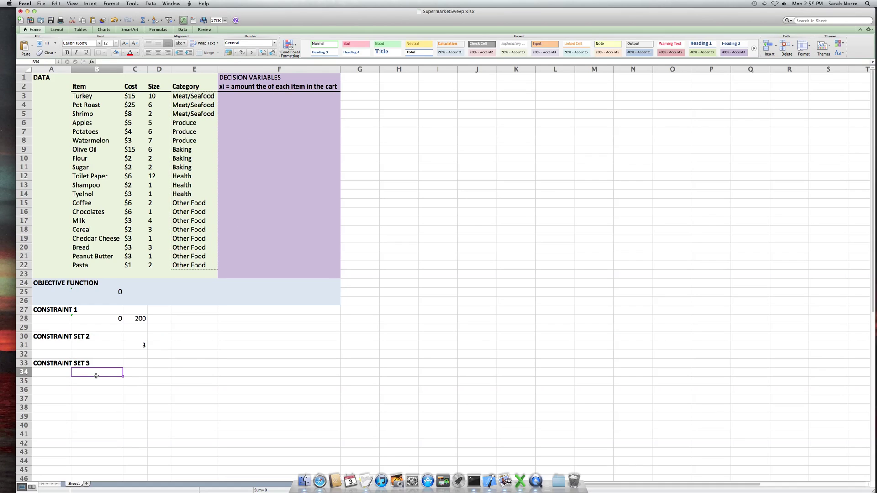
pyautogui.press('ctrl+super+v')
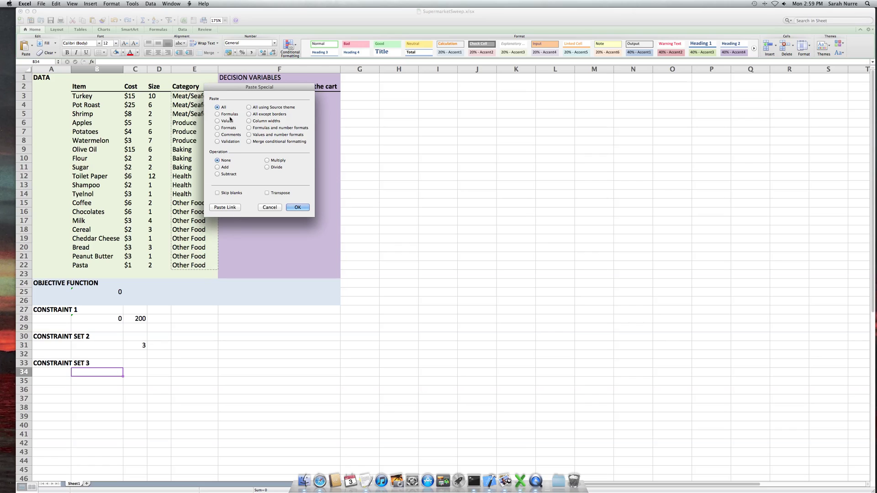
pyautogui.click(228, 121)
pyautogui.press('Return')
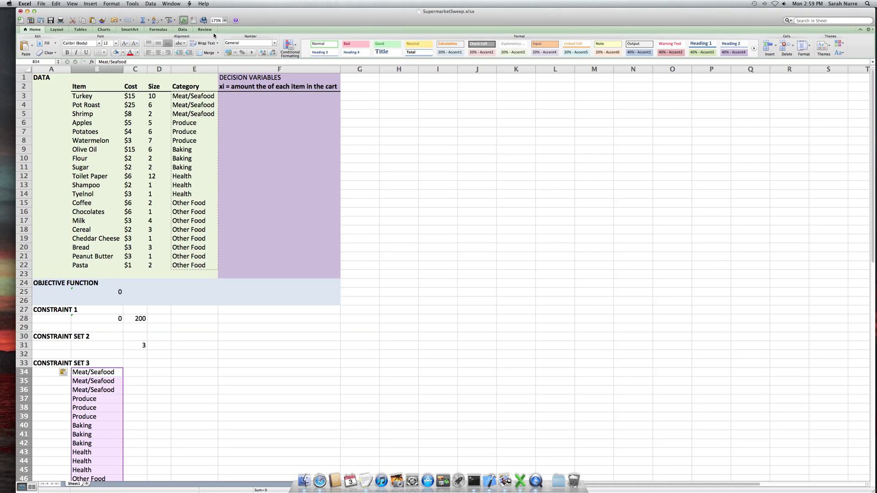
# Step: Remove the duplicates from the category list pasted in column B under CONSTRAINT SET 3
pyautogui.click(182, 29)
pyautogui.click(268, 47)
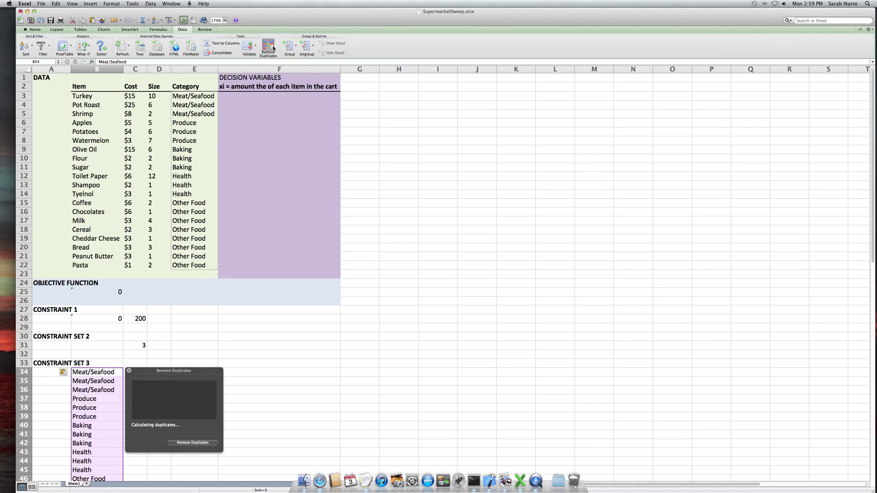
pyautogui.click(193, 443)
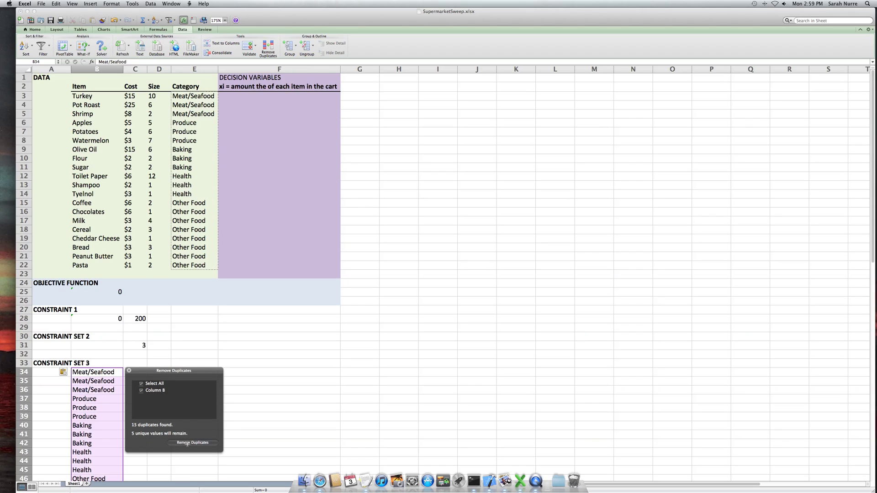
# Step: Enter the formula =SUMIF($E$3:$E$22,B34,$F$3:$F$22) in cell C34 for the Meat/Seafood category
pyautogui.click(86, 372)
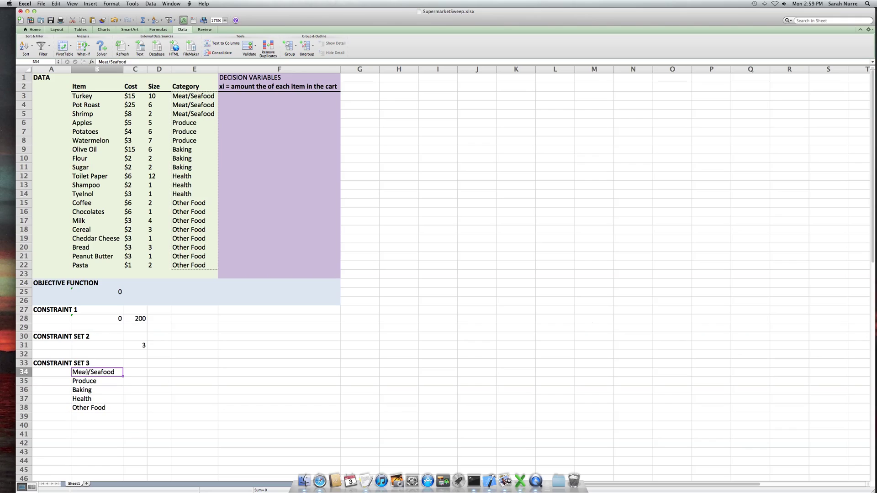
pyautogui.press('Right')
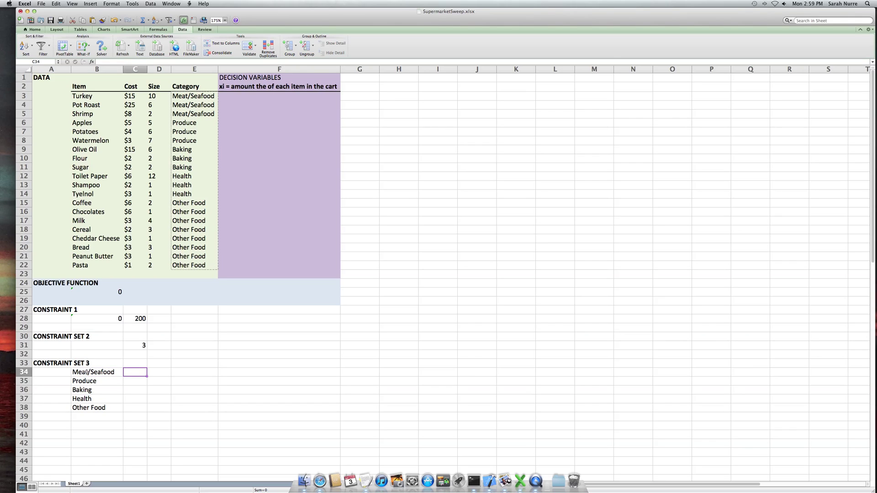
pyautogui.write('=SUM')
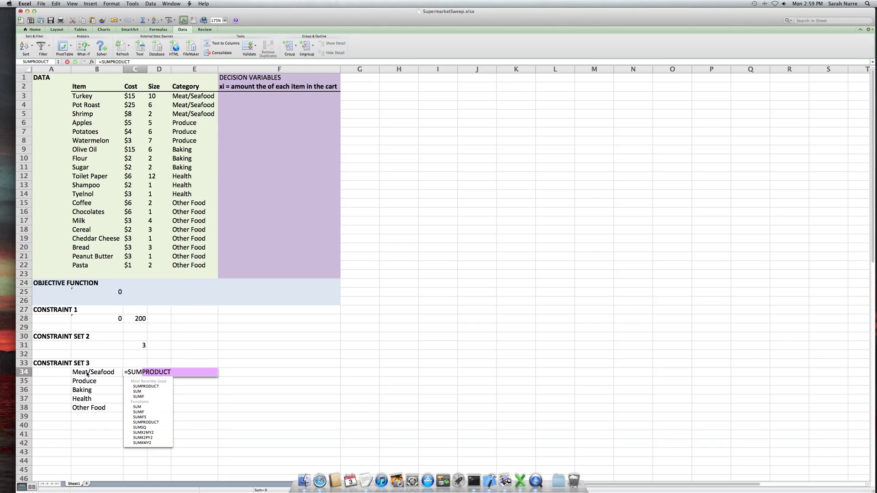
pyautogui.write('IF(')
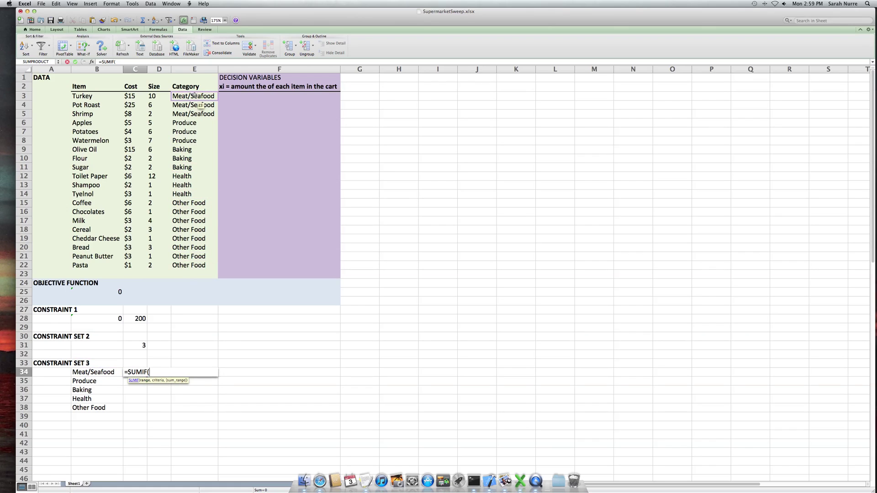
pyautogui.moveTo(194, 95); pyautogui.dragTo(200, 267)
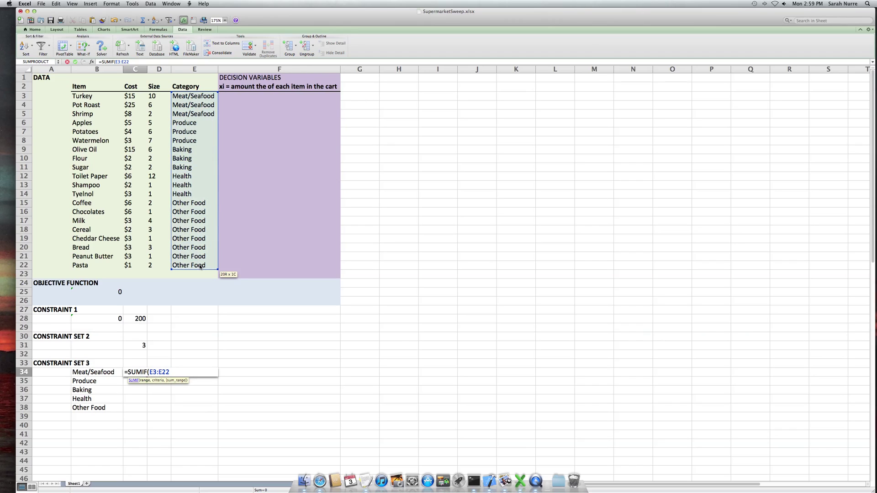
pyautogui.press('super+t')
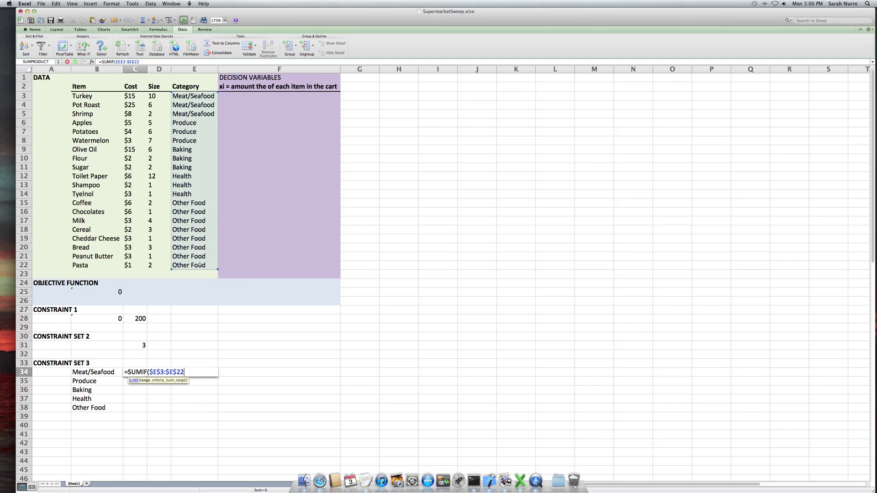
pyautogui.write(',')
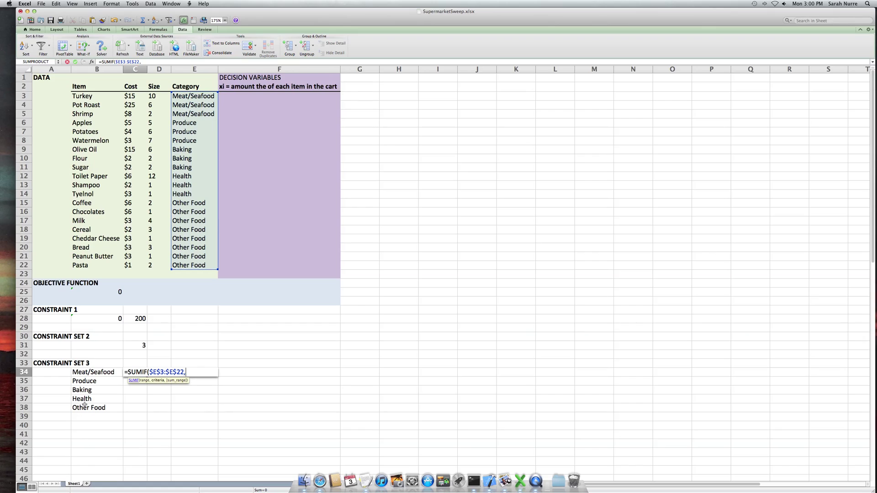
pyautogui.click(88, 376)
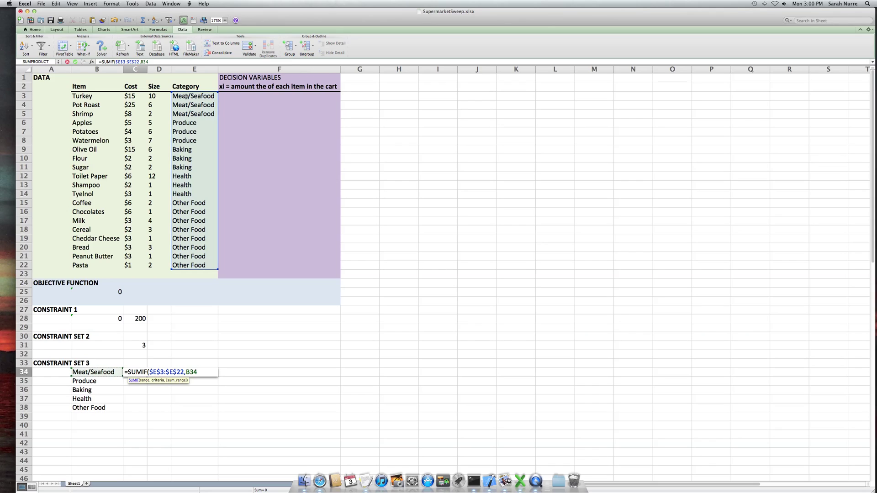
pyautogui.write(',')
pyautogui.moveTo(224, 96); pyautogui.dragTo(233, 266)
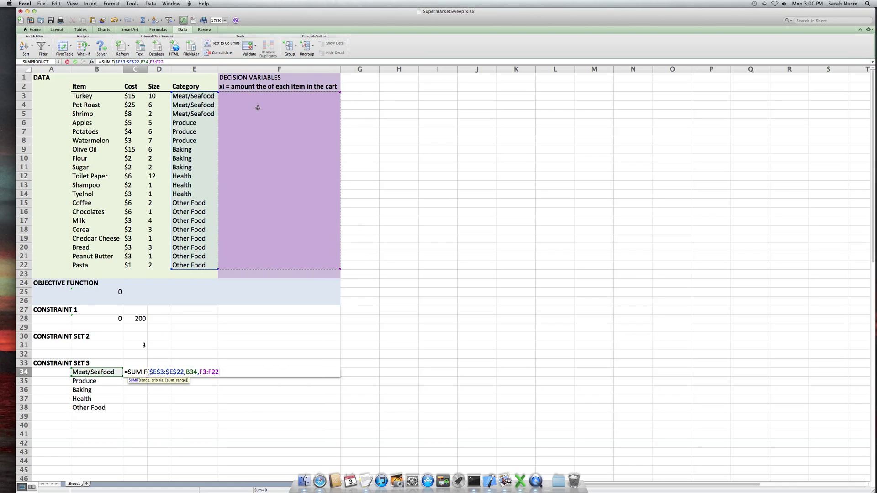
pyautogui.press('super+t')
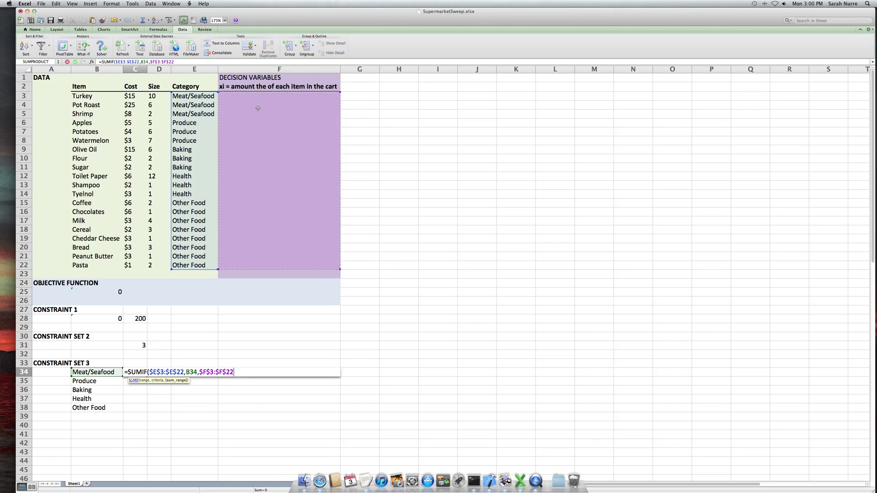
pyautogui.write(')')
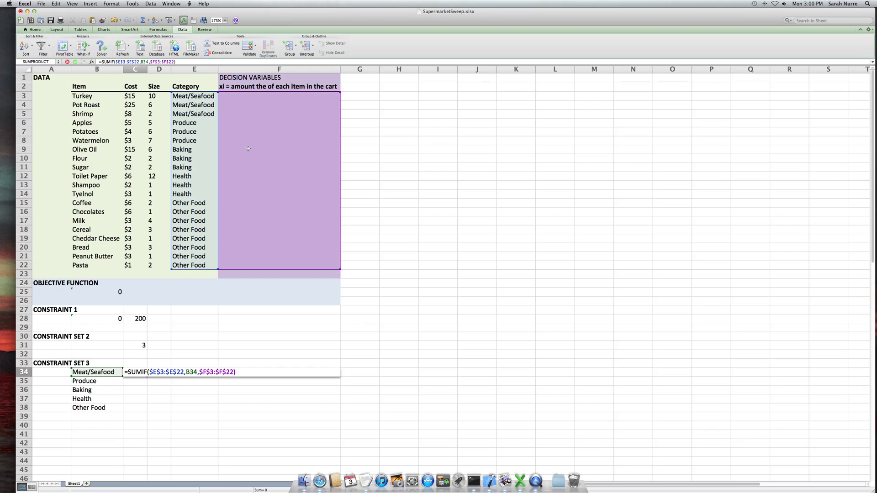
pyautogui.press('Return')
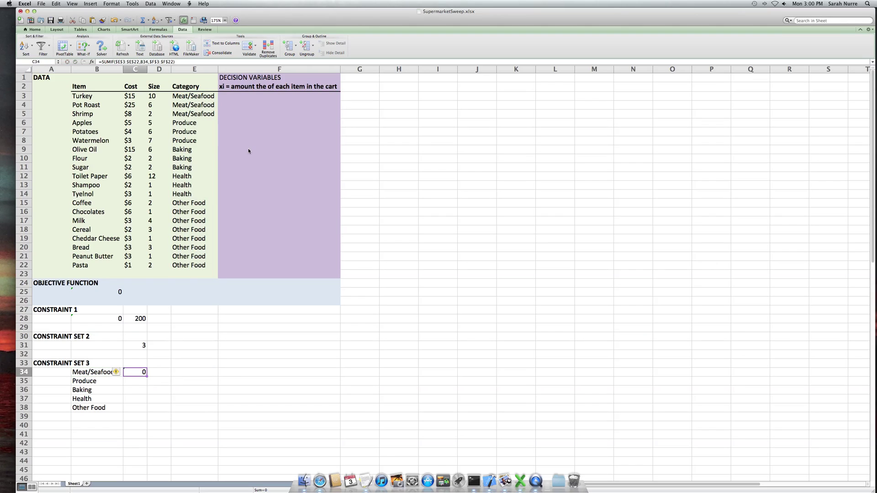
# Step: Copy the SUMIF formula from C34 into C35:C38 for the Produce, Baking, Health and Other Food categories
pyautogui.press('super+c')
pyautogui.press('Down')
pyautogui.press('super+v')
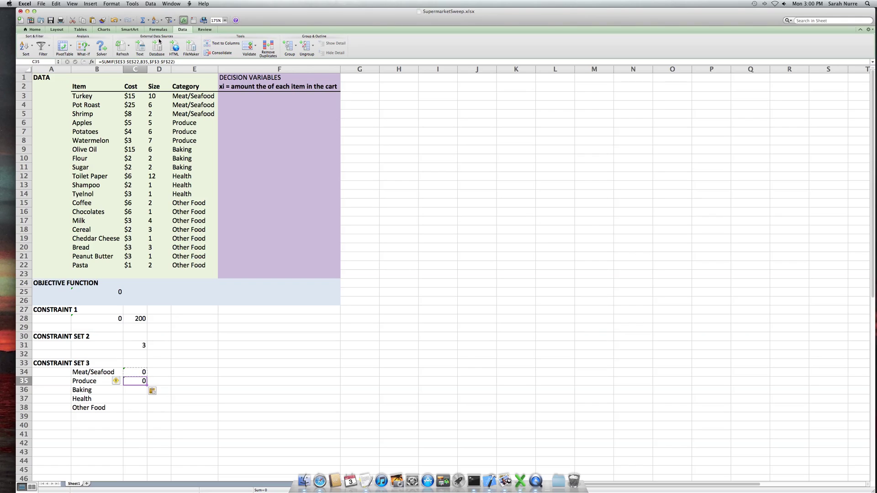
pyautogui.click(177, 62)
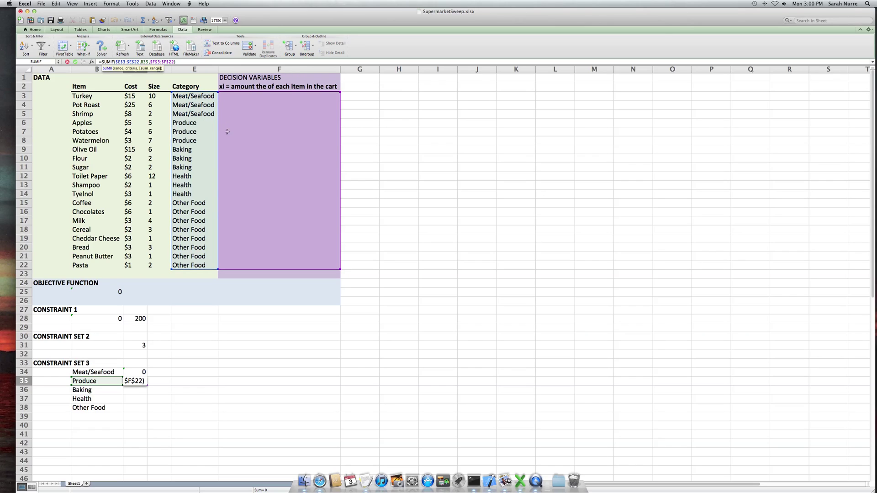
pyautogui.press('Return')
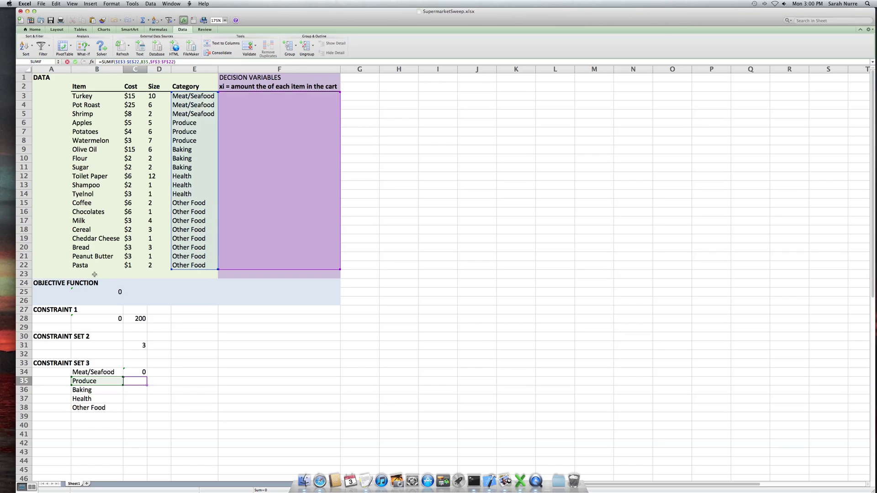
pyautogui.press('Down')
pyautogui.press('super+v')
pyautogui.press('Down')
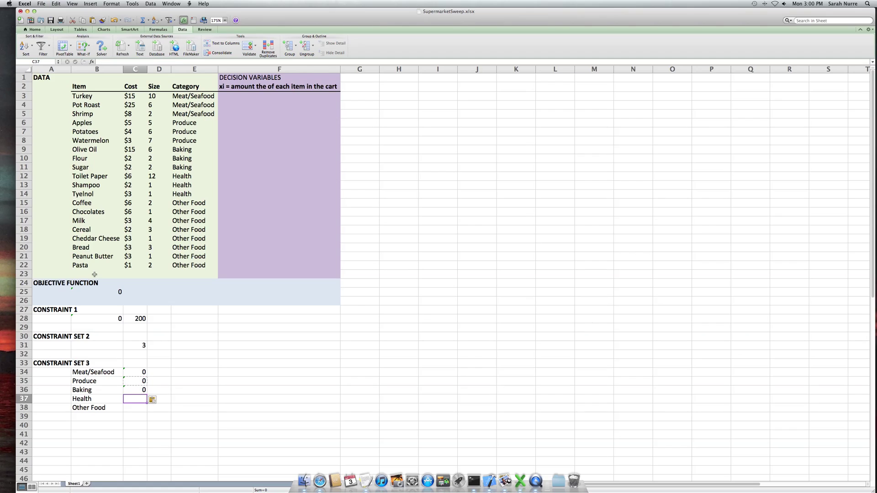
pyautogui.press('super+v')
pyautogui.press('Down')
pyautogui.press('super+v')
# Step: Enter the minimum value 1 in each of the cells D34:D38 beside the category sums
pyautogui.press('Right')
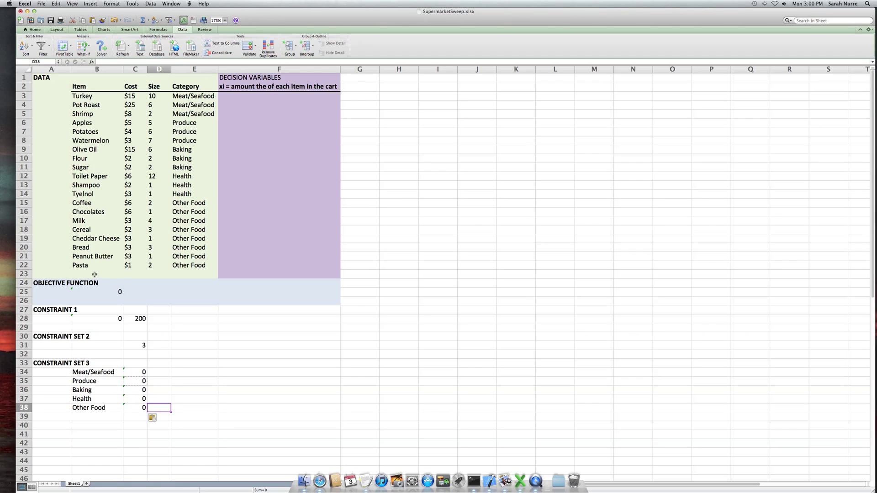
pyautogui.press('Up')
pyautogui.press('Up')
pyautogui.press('Up')
pyautogui.press('Up')
pyautogui.write('1 ')
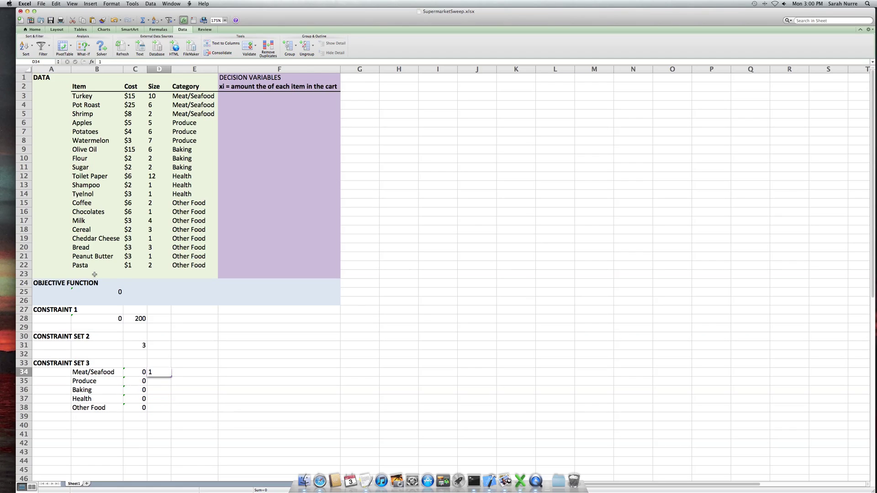
pyautogui.write('1 1 1 1')
pyautogui.press('Return')
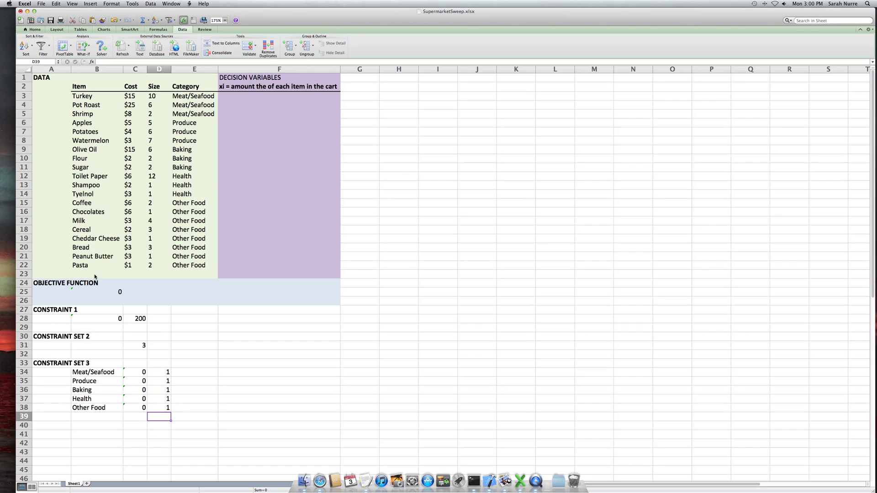
# Step: Fill the constraint area A27:F38 with the light orange theme color
pyautogui.moveTo(48, 308); pyautogui.dragTo(311, 406)
pyautogui.click(35, 30)
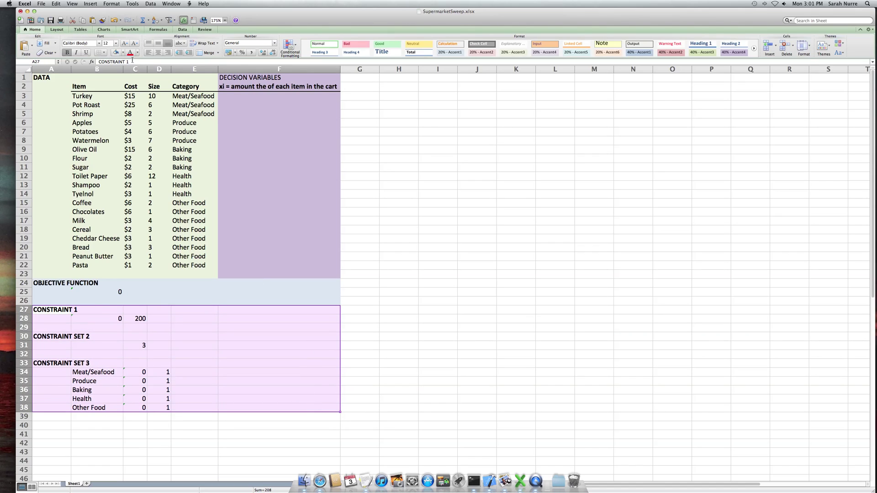
pyautogui.click(123, 52)
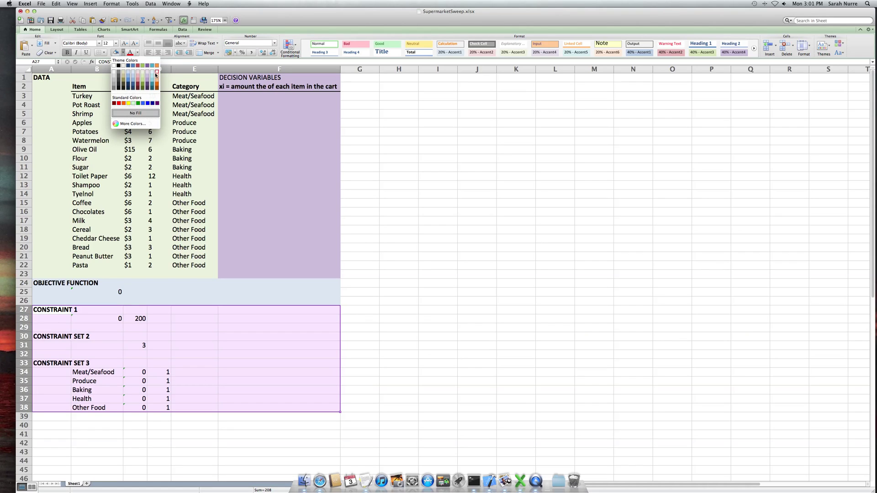
pyautogui.click(156, 74)
pyautogui.click(378, 293)
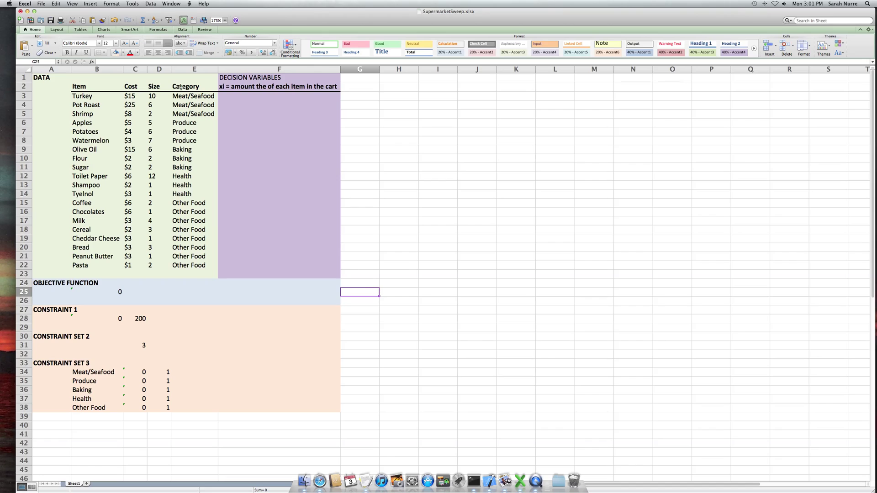
# Step: Open Solver and set the objective to cell B25 on Sheet1 with the goal Max
pyautogui.click(132, 4)
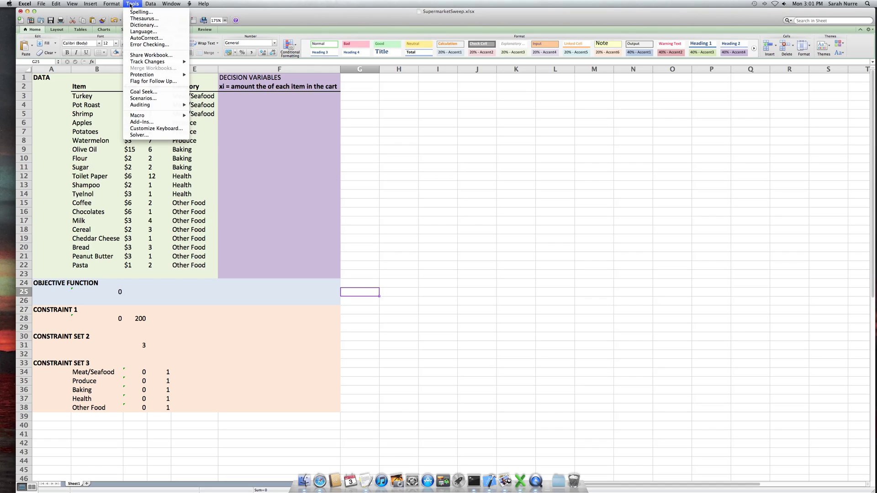
pyautogui.click(150, 137)
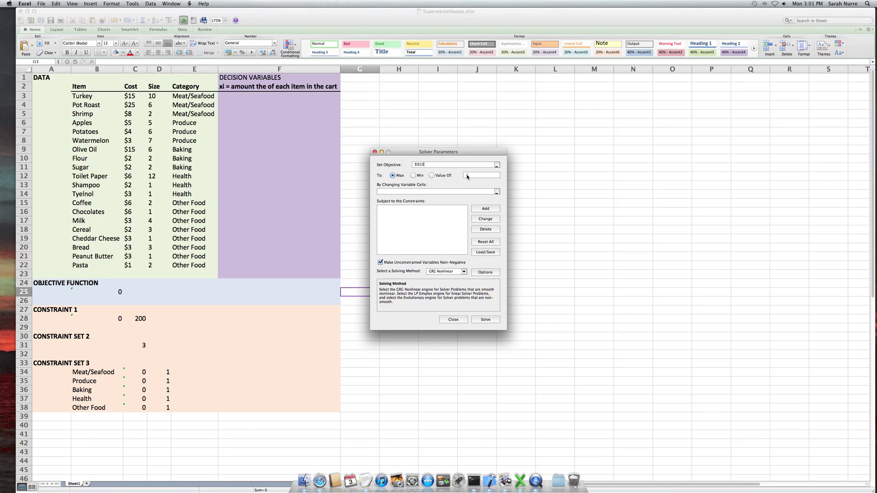
pyautogui.click(497, 166)
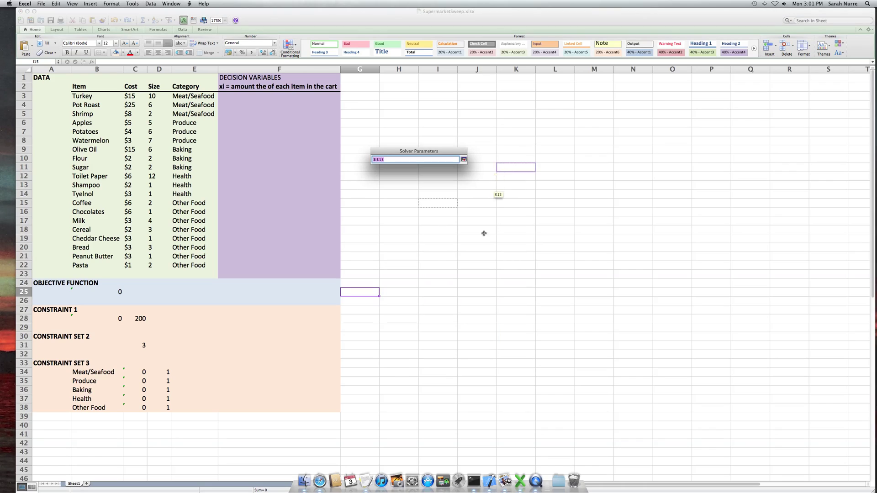
pyautogui.click(116, 291)
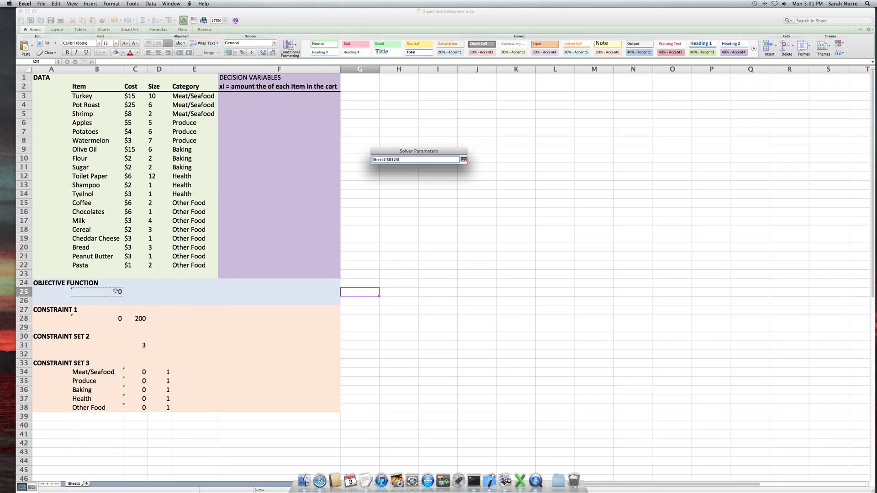
pyautogui.press('Return')
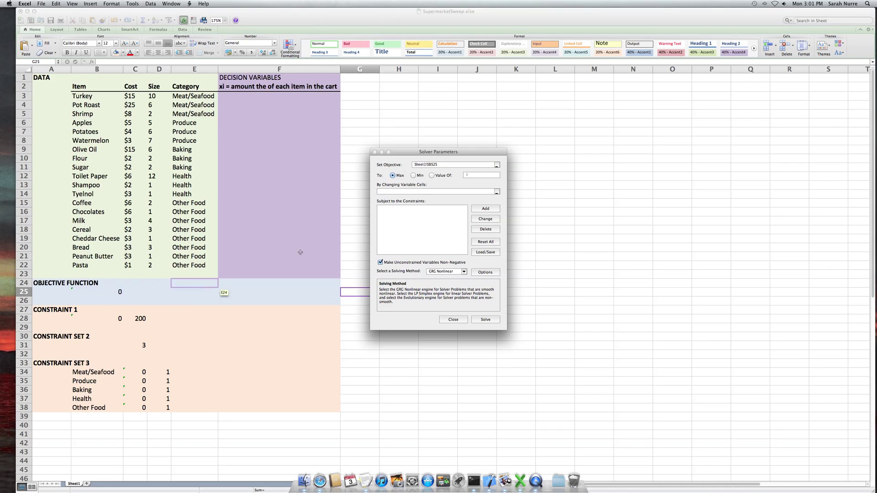
pyautogui.click(395, 176)
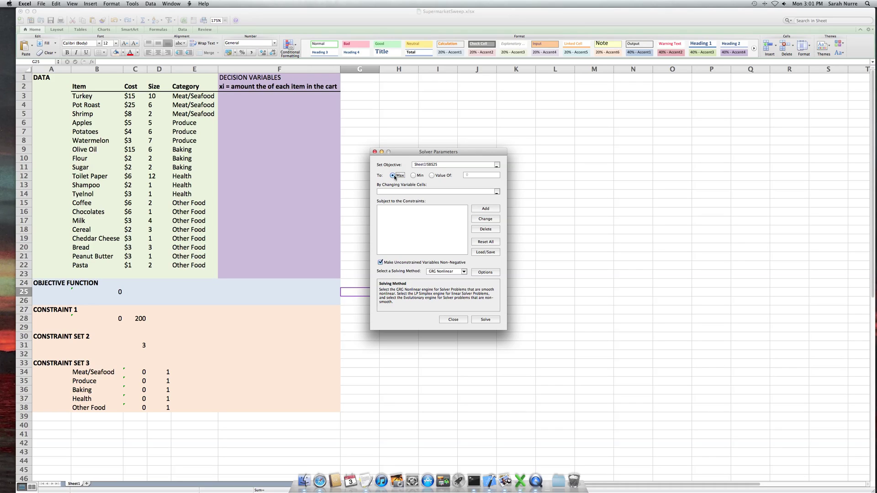
# Step: Set the Solver's changing variable cells to the item amounts in F3:F22
pyautogui.click(497, 191)
pyautogui.click(496, 191)
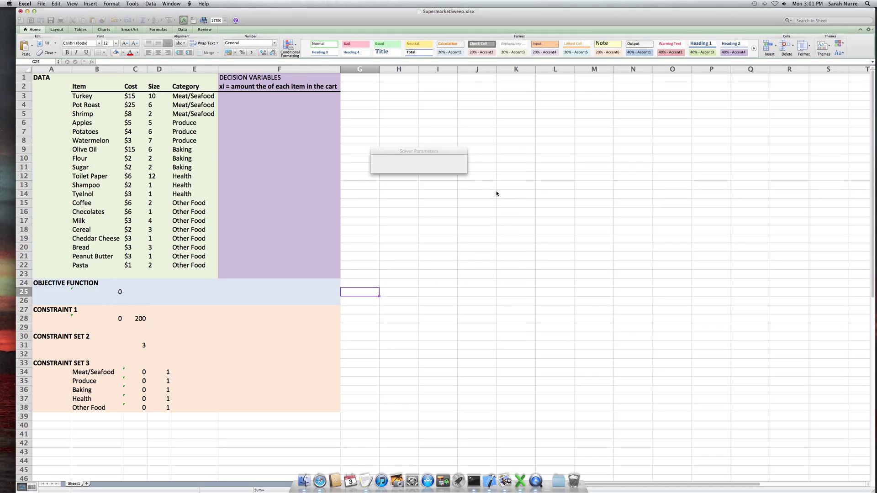
pyautogui.click(241, 98)
pyautogui.moveTo(241, 97); pyautogui.dragTo(244, 262)
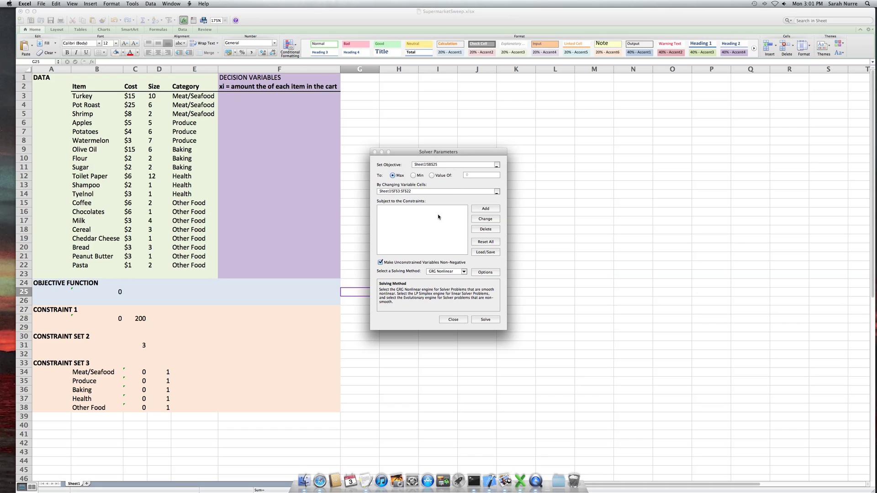
# Step: Add the cart capacity constraint B28 <= C28 to the Solver model
pyautogui.click(485, 209)
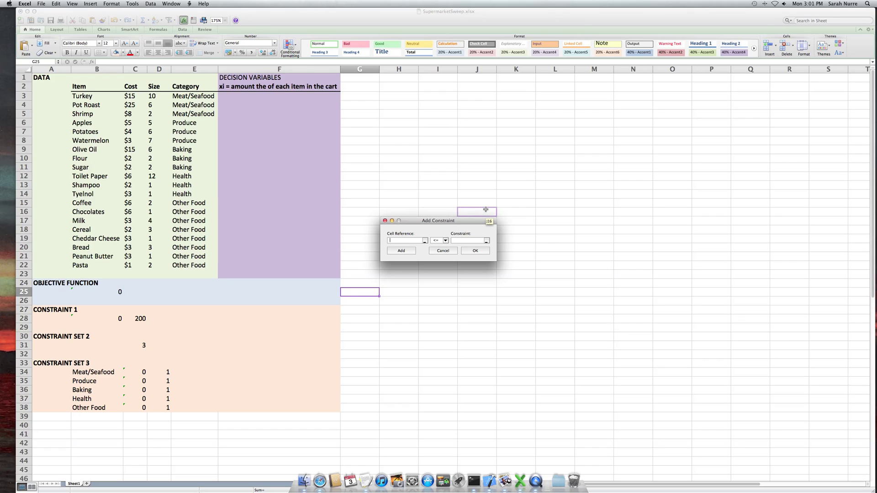
pyautogui.click(425, 240)
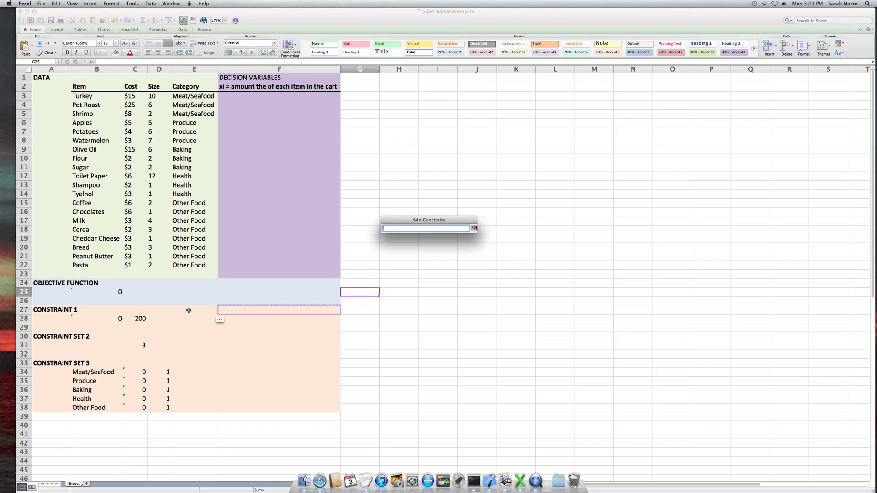
pyautogui.click(108, 318)
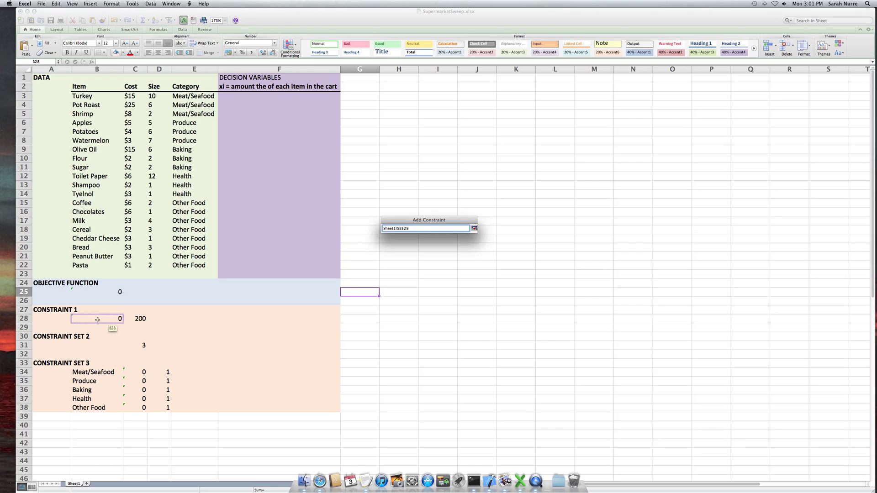
pyautogui.press('Return')
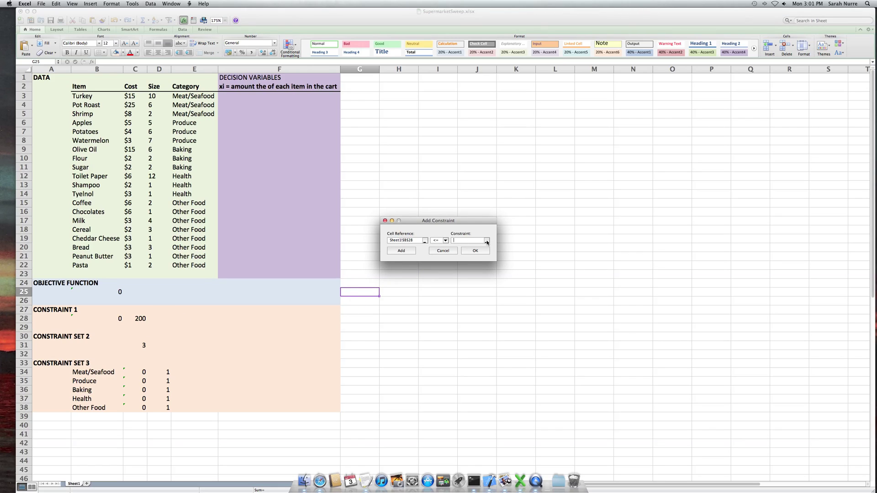
pyautogui.click(142, 319)
pyautogui.click(424, 241)
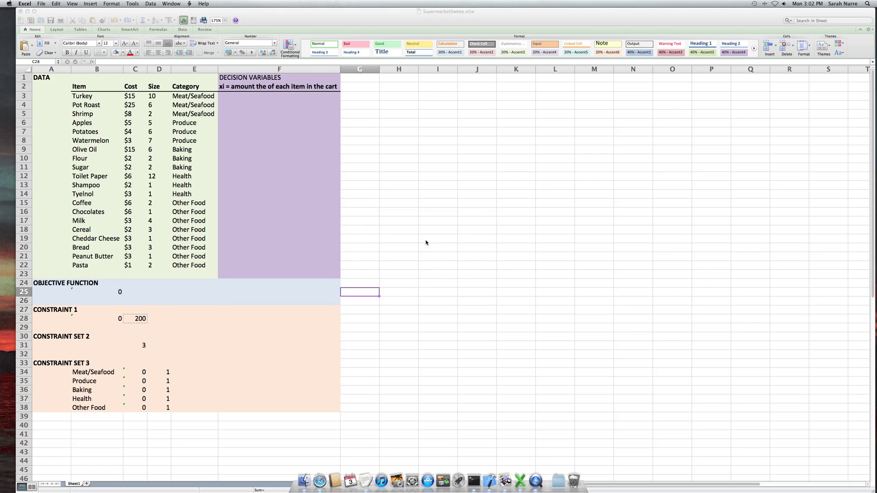
pyautogui.click(117, 318)
pyautogui.press('Return')
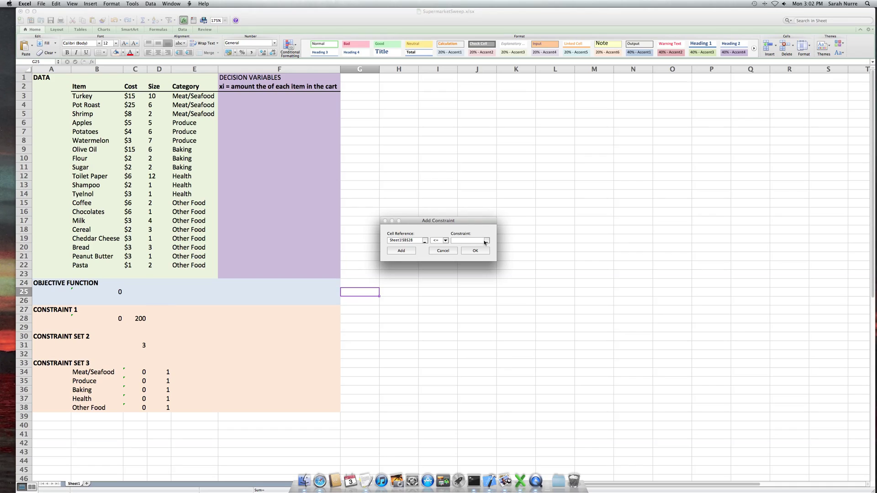
pyautogui.click(486, 241)
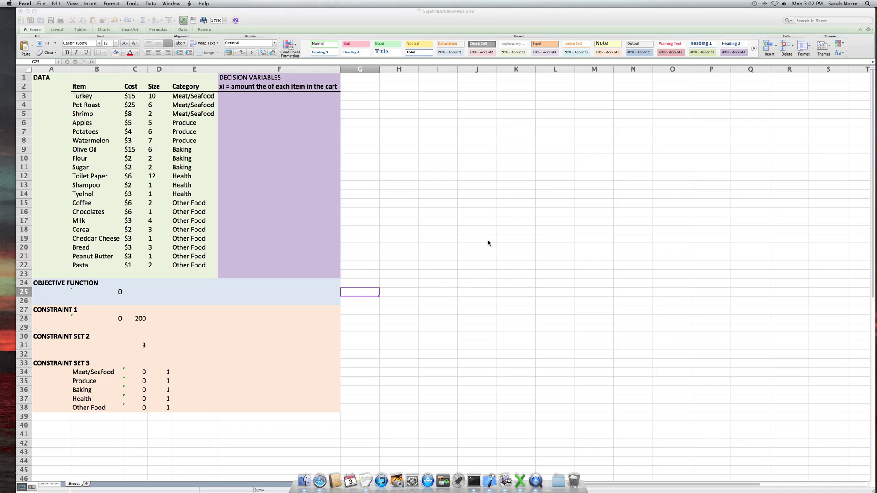
pyautogui.click(140, 319)
pyautogui.press('Return')
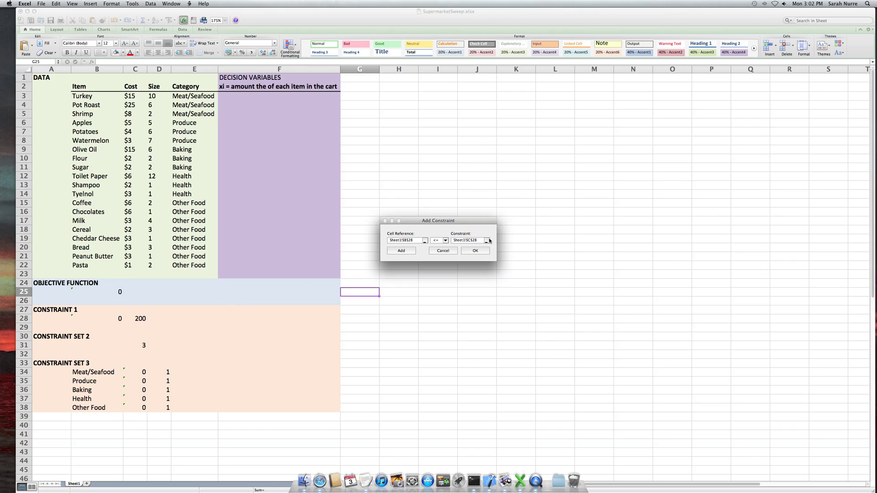
pyautogui.click(404, 251)
# Step: Add the constraint that the item amounts F3:F22 are <= the maximum in C31
pyautogui.moveTo(237, 97); pyautogui.dragTo(238, 265)
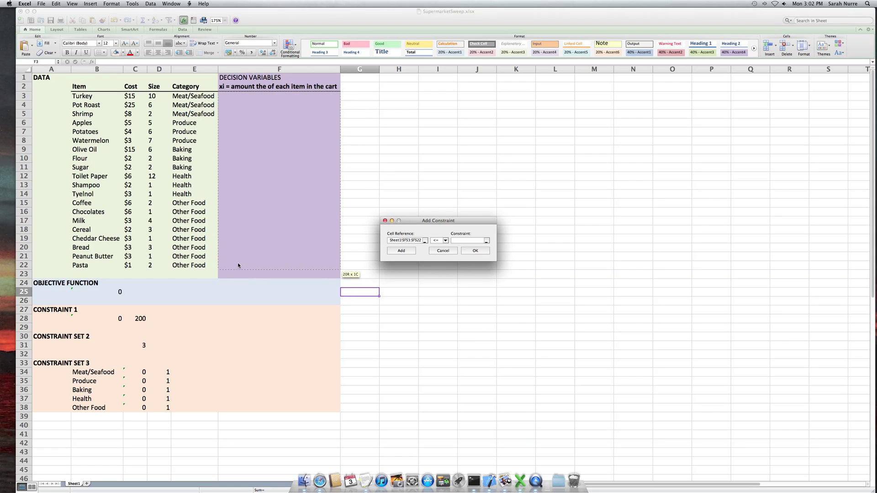
pyautogui.click(486, 242)
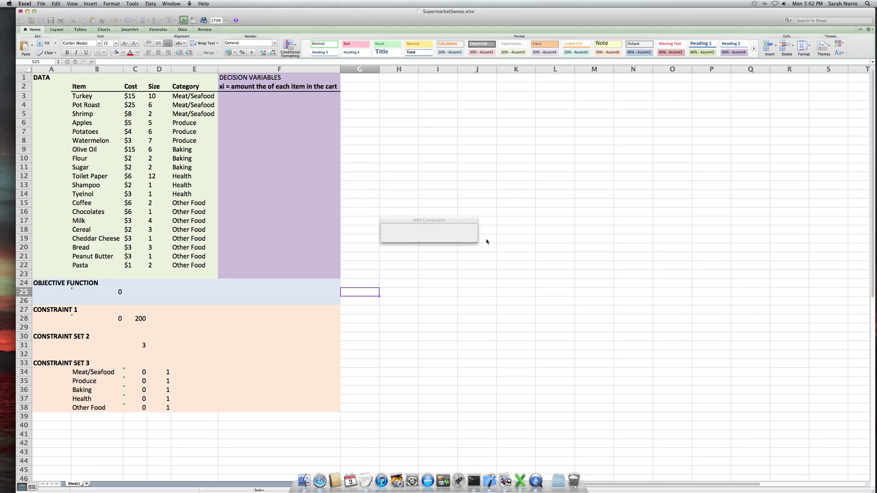
pyautogui.click(144, 345)
pyautogui.press('Return')
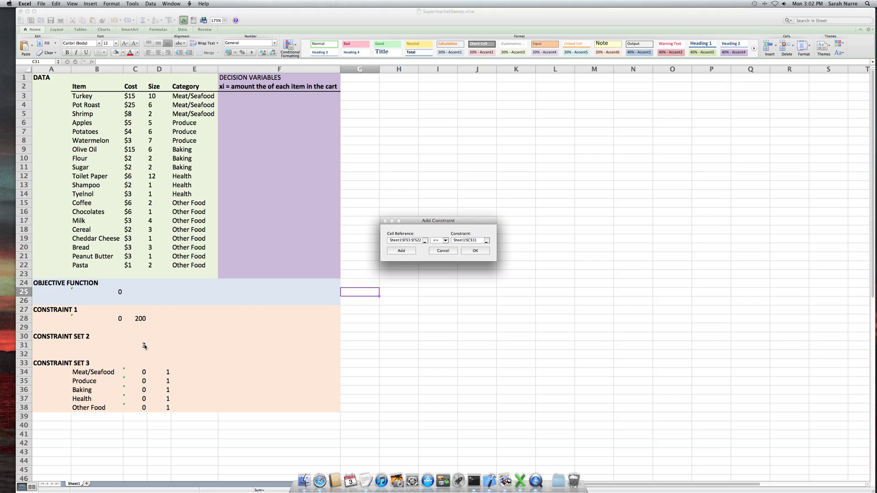
pyautogui.click(403, 252)
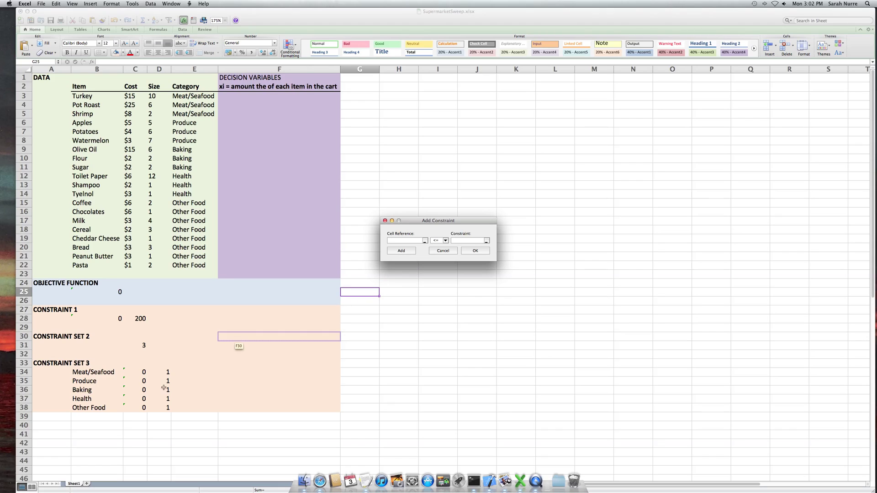
# Step: Add the constraint that the category sums C34:C38 are >= the minimums in D34:D38
pyautogui.click(425, 240)
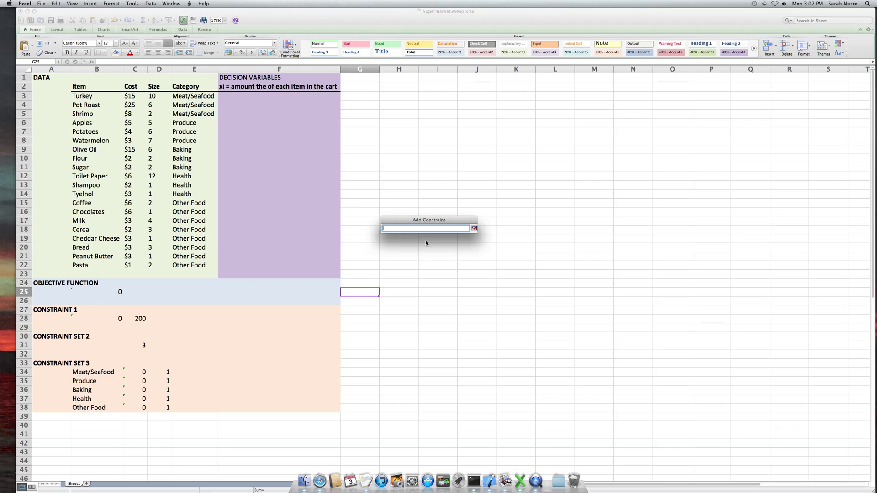
pyautogui.click(130, 371)
pyautogui.moveTo(129, 371); pyautogui.dragTo(132, 410)
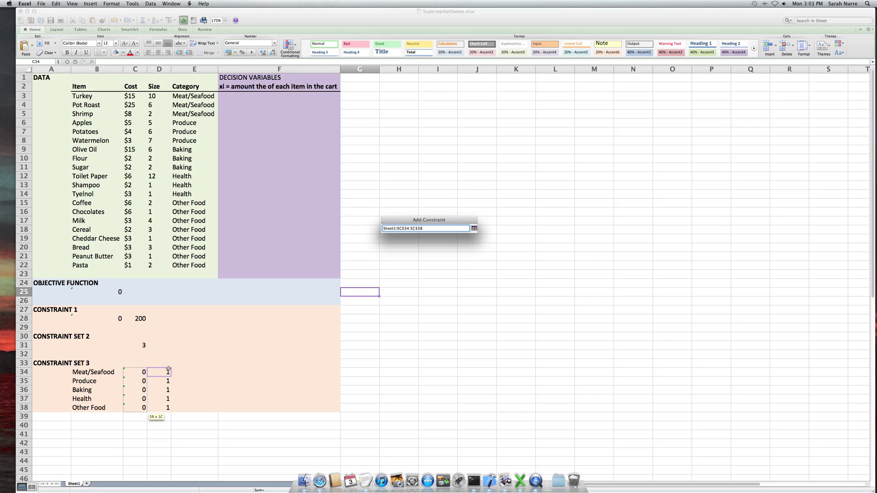
pyautogui.press('Return')
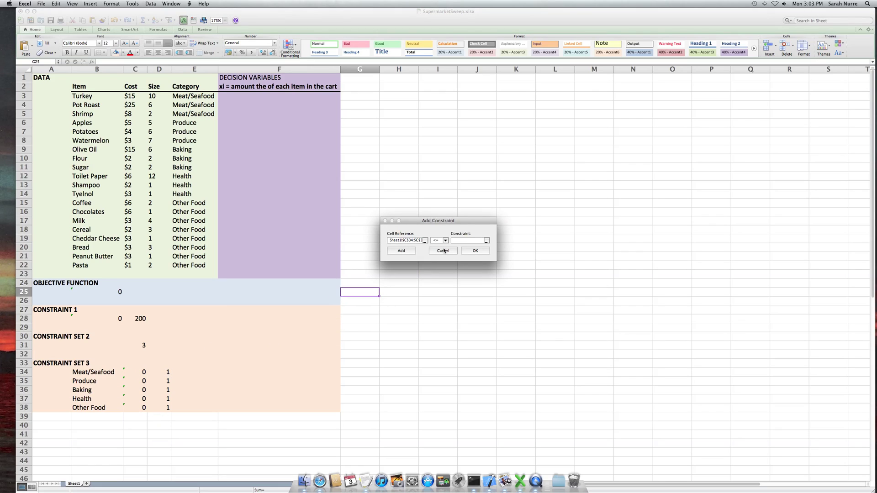
pyautogui.click(446, 240)
pyautogui.click(444, 258)
pyautogui.click(486, 241)
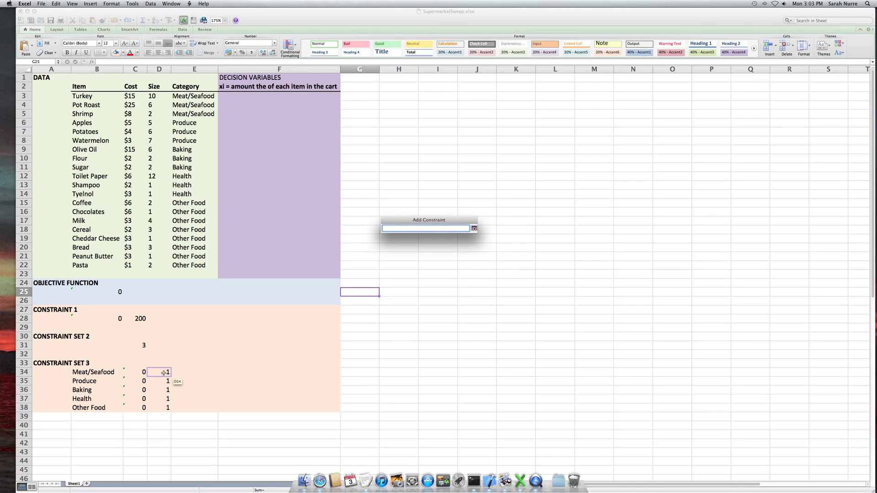
pyautogui.moveTo(164, 373); pyautogui.dragTo(165, 407)
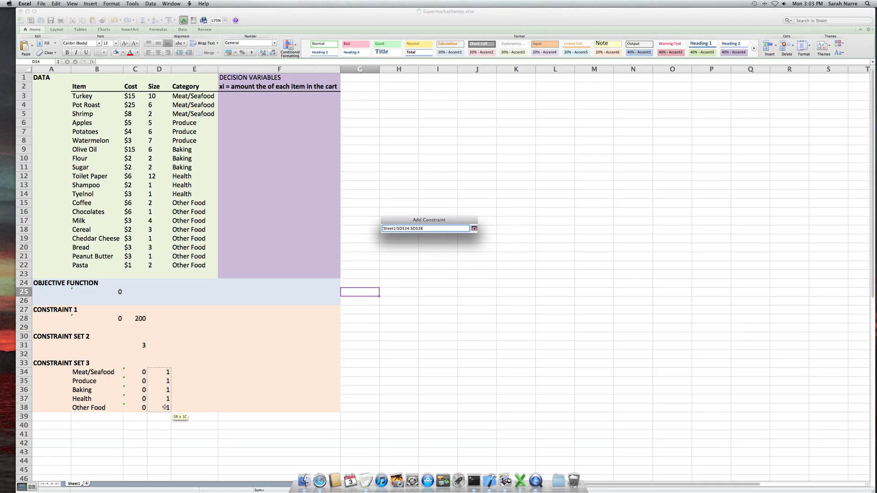
pyautogui.press('Return')
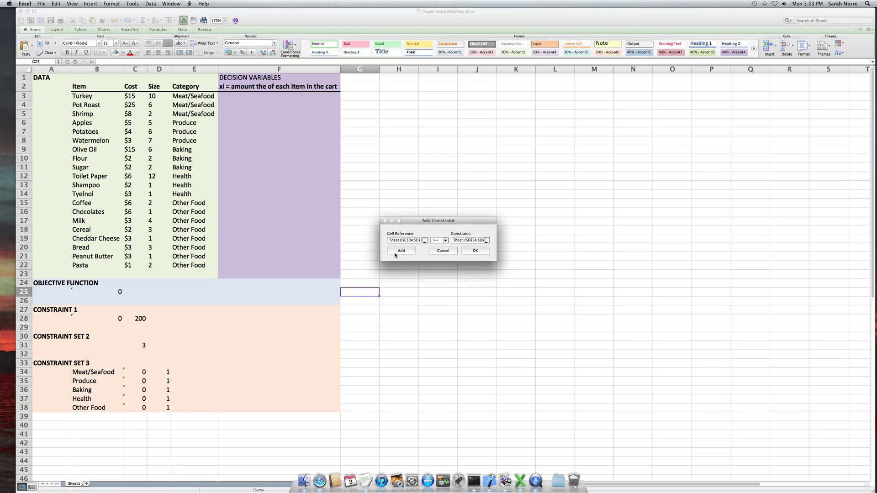
pyautogui.click(395, 254)
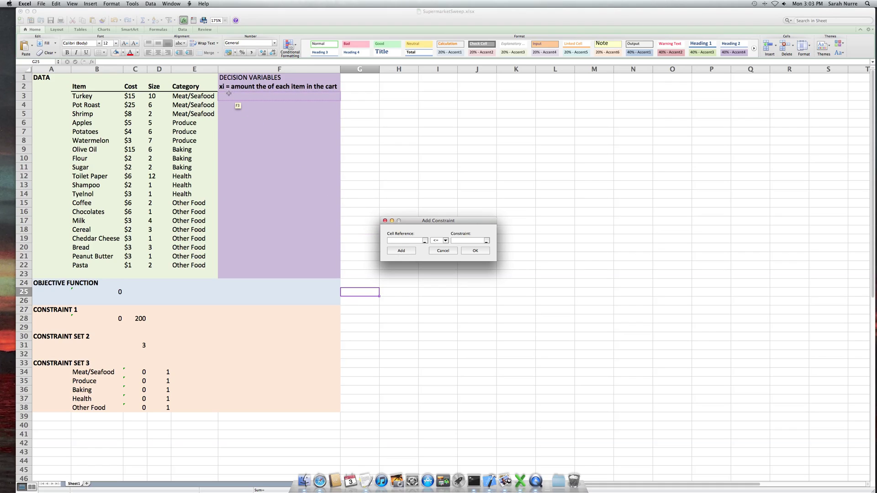
# Step: Add the nonnegativity constraint F3:F22 >= 0 and return to the Solver parameters
pyautogui.moveTo(227, 96); pyautogui.dragTo(226, 264)
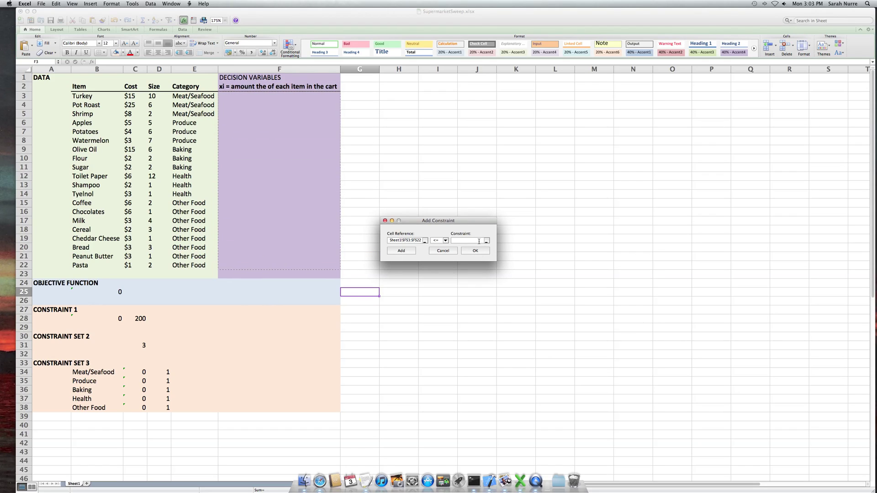
pyautogui.click(445, 240)
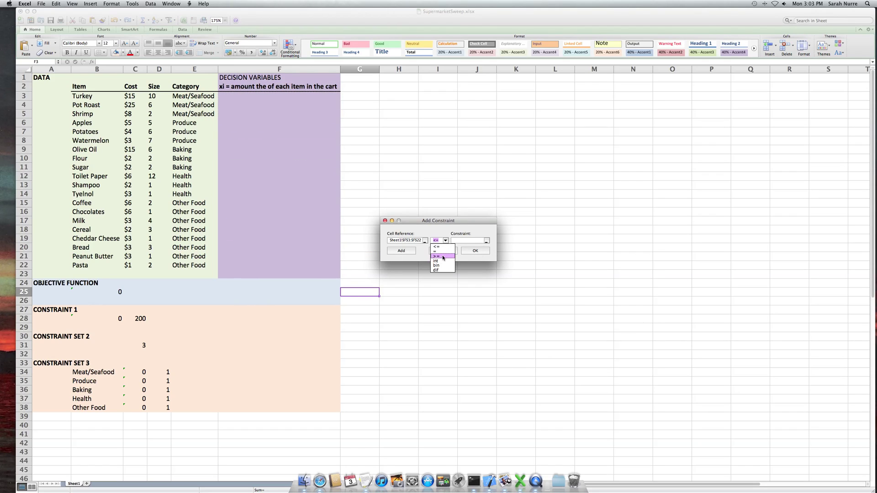
pyautogui.click(441, 252)
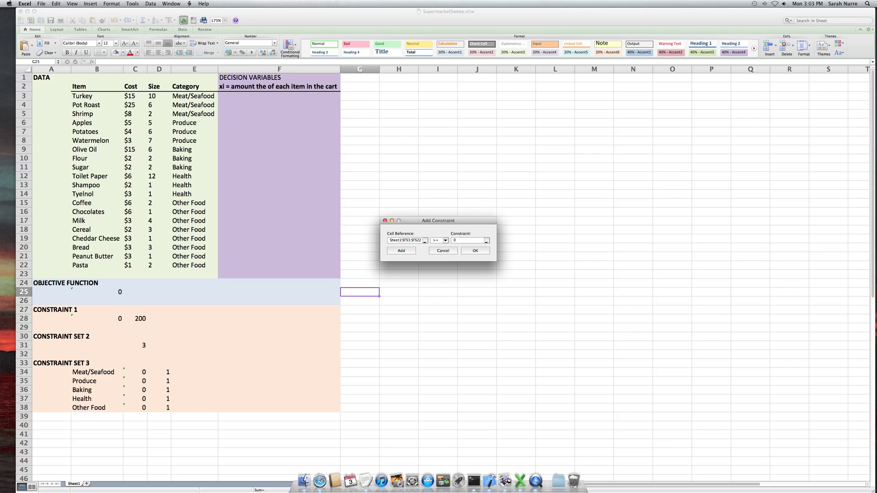
pyautogui.click(401, 251)
pyautogui.click(443, 250)
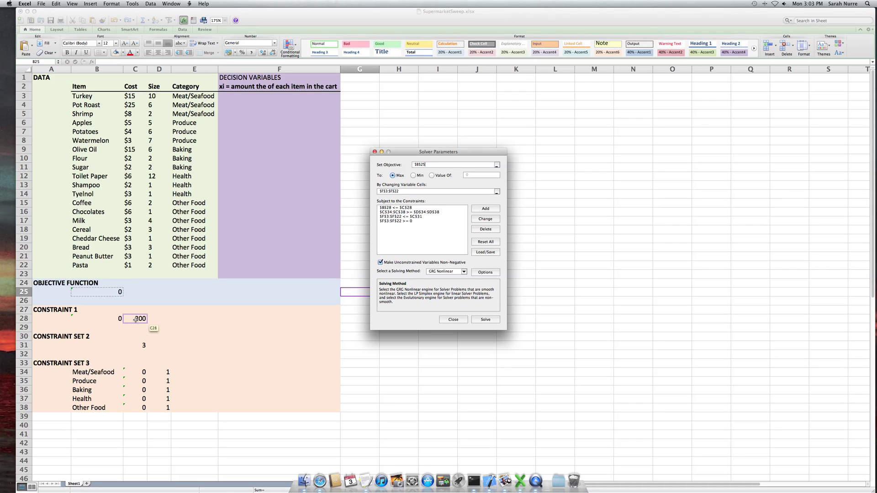
# Step: Set the solving method to Simplex LP and solve the model, keeping the Solver solution
pyautogui.click(430, 213)
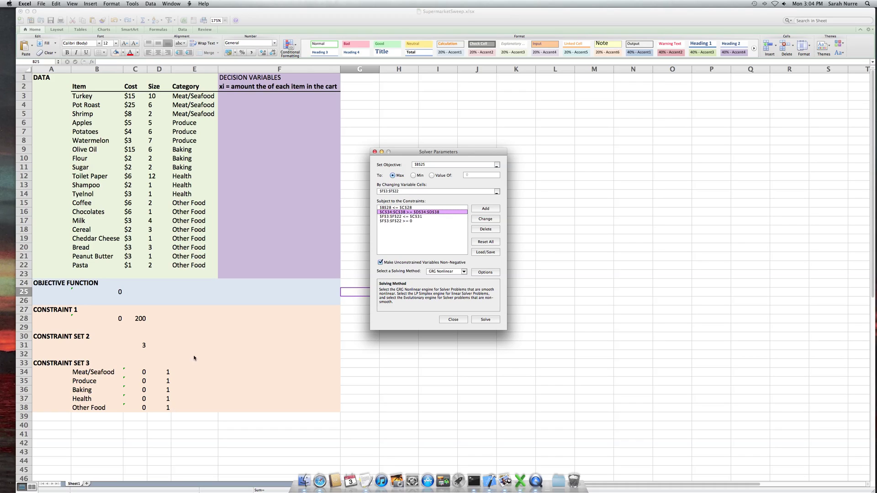
pyautogui.click(401, 217)
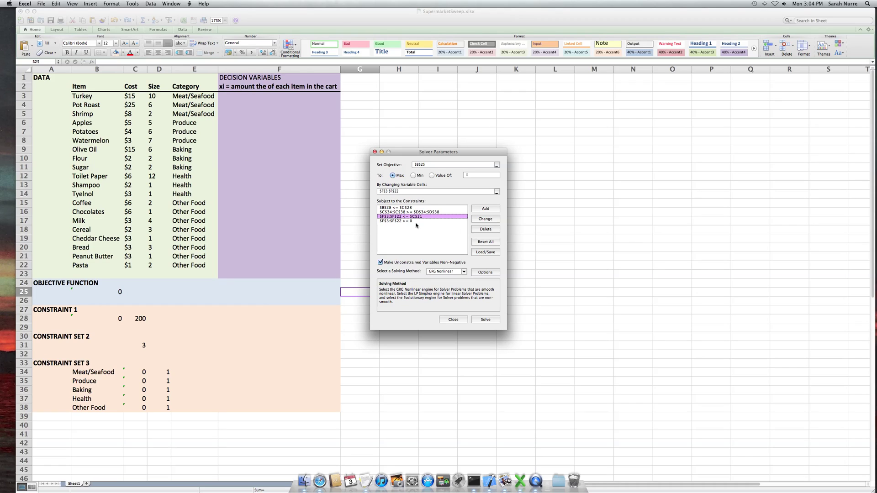
pyautogui.click(402, 222)
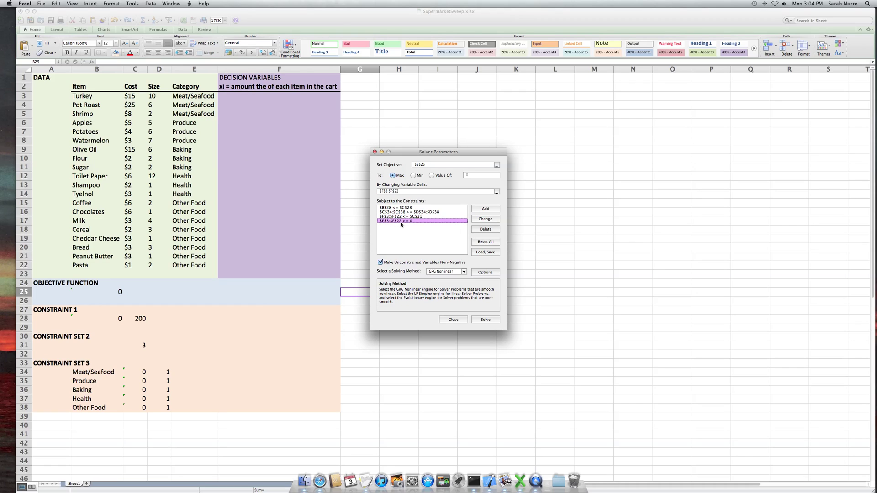
pyautogui.click(464, 272)
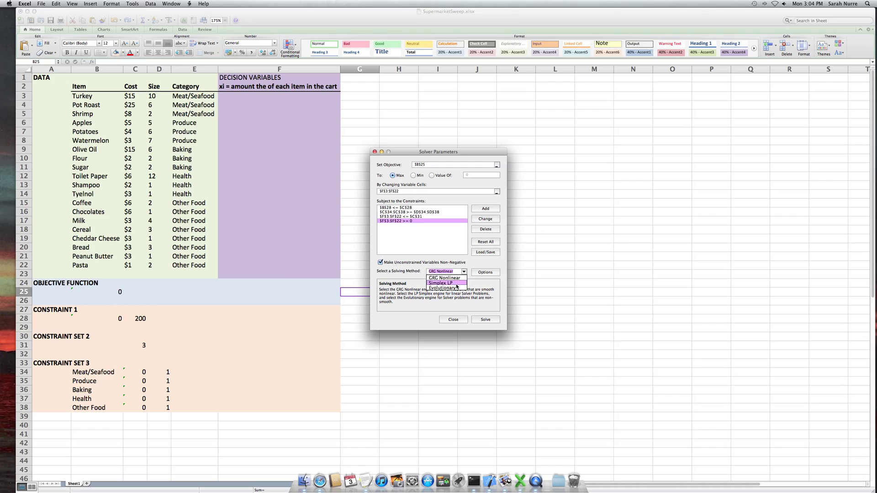
pyautogui.click(454, 279)
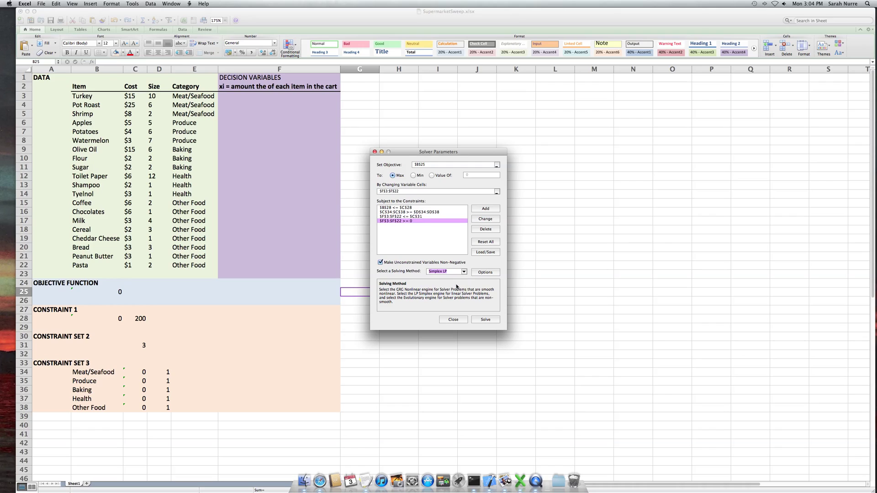
pyautogui.click(491, 321)
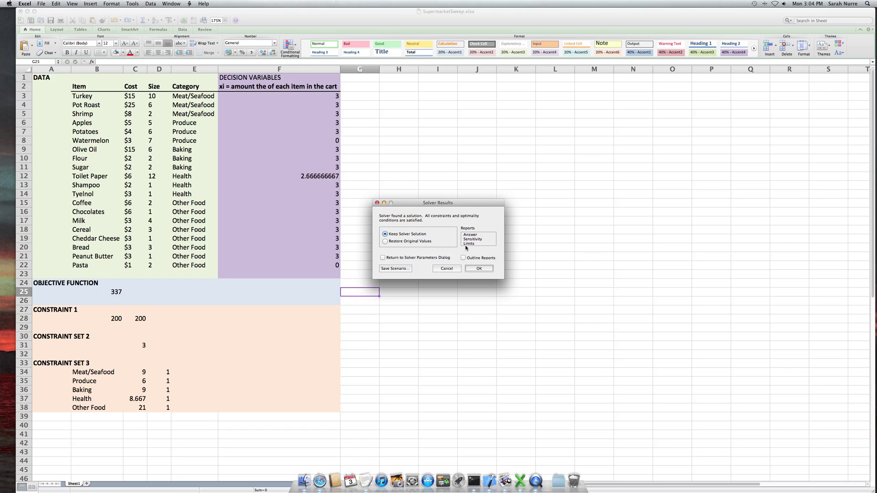
pyautogui.click(477, 269)
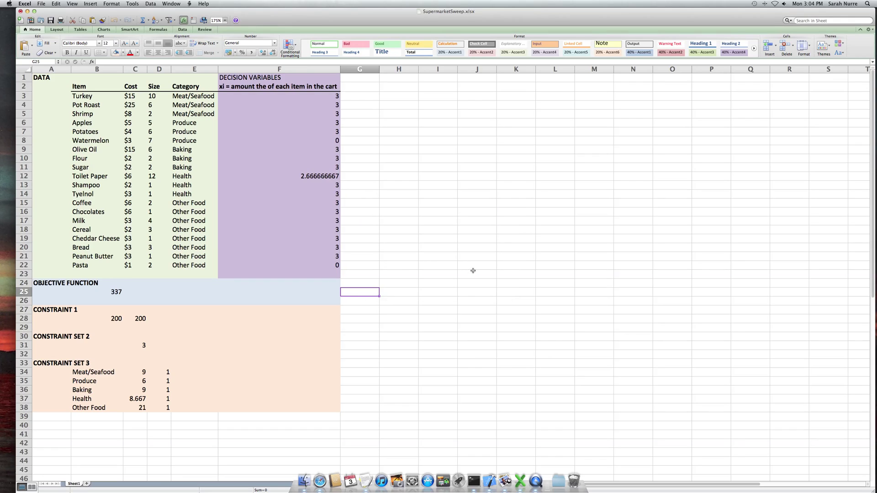
# Step: Examine the solved amounts in F3:F22, constraint cells B28 and C34:C38 and objective B25, and switch to the Supermarket Sweep problem document
pyautogui.click(299, 95)
pyautogui.moveTo(299, 95); pyautogui.dragTo(296, 265)
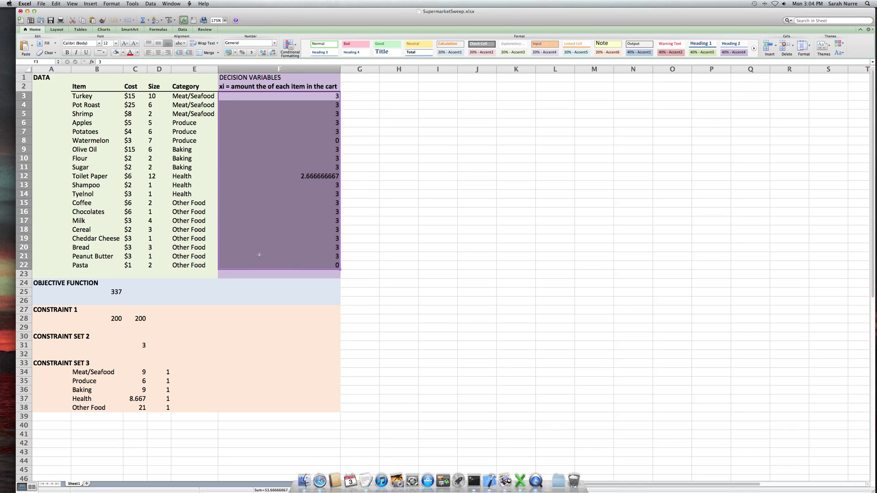
pyautogui.click(121, 319)
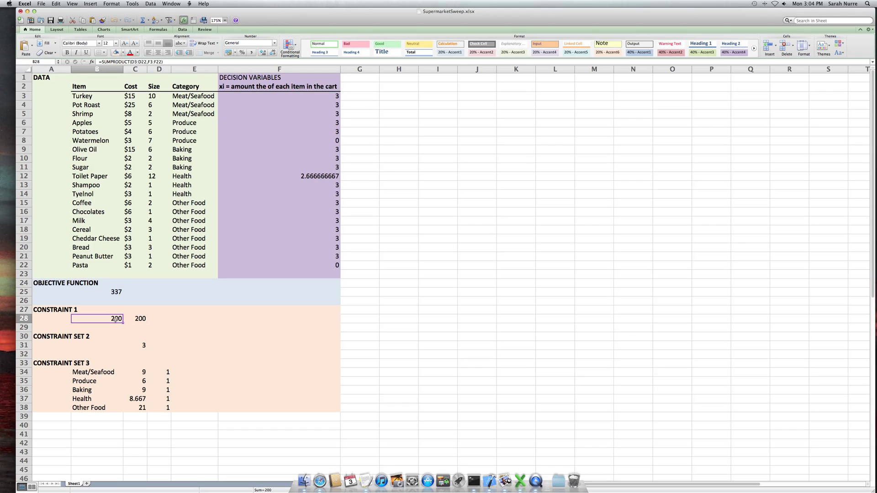
pyautogui.moveTo(140, 372); pyautogui.dragTo(142, 409)
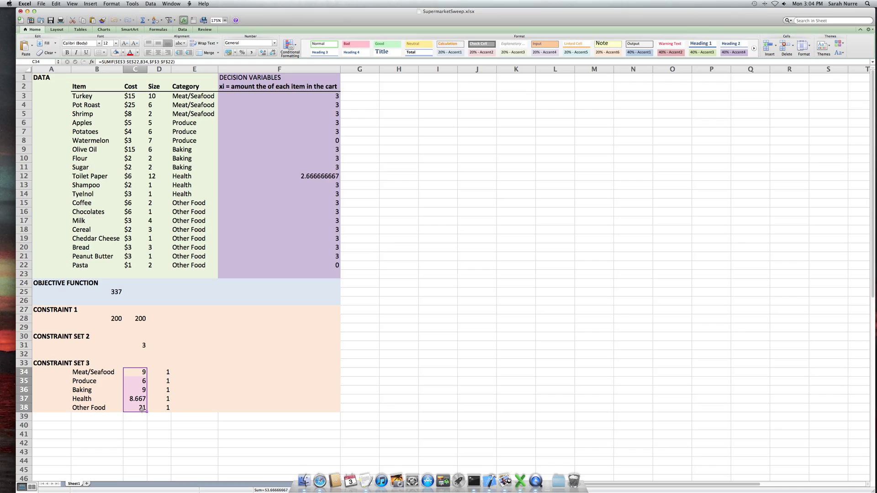
pyautogui.click(188, 371)
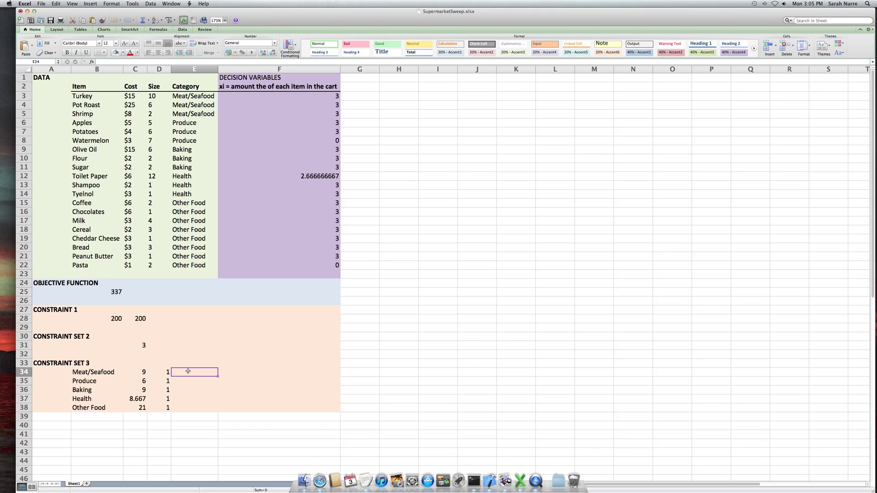
pyautogui.click(115, 292)
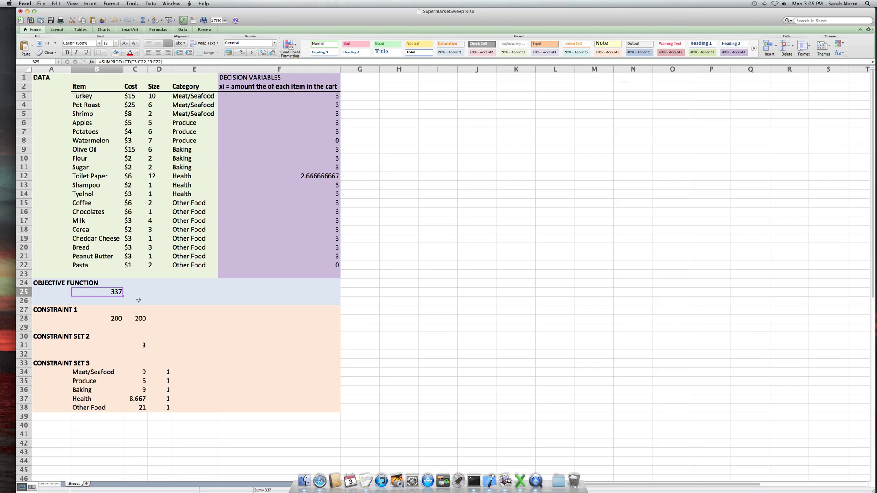
pyautogui.hotkey('ctrl', 'Right')
pyautogui.hotkey('ctrl', 'Right')
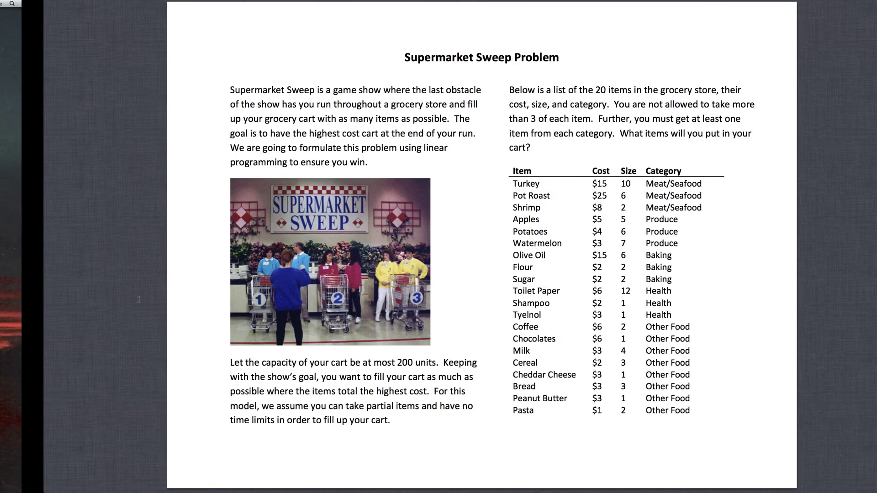